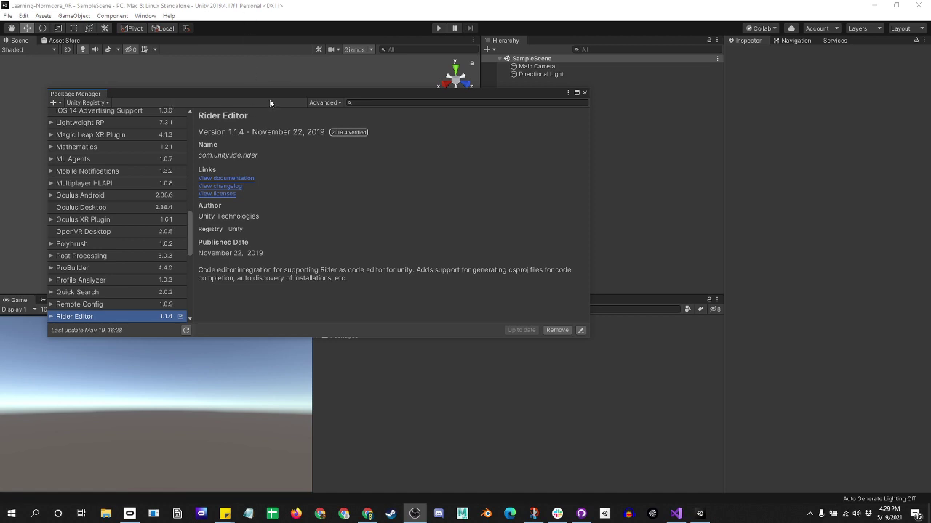
- Reposition the Package Manager window toward the lower right and scroll its package list up
{"action": "left_click_drag", "start_coordinate": [265, 95], "coordinate": [359, 107]}
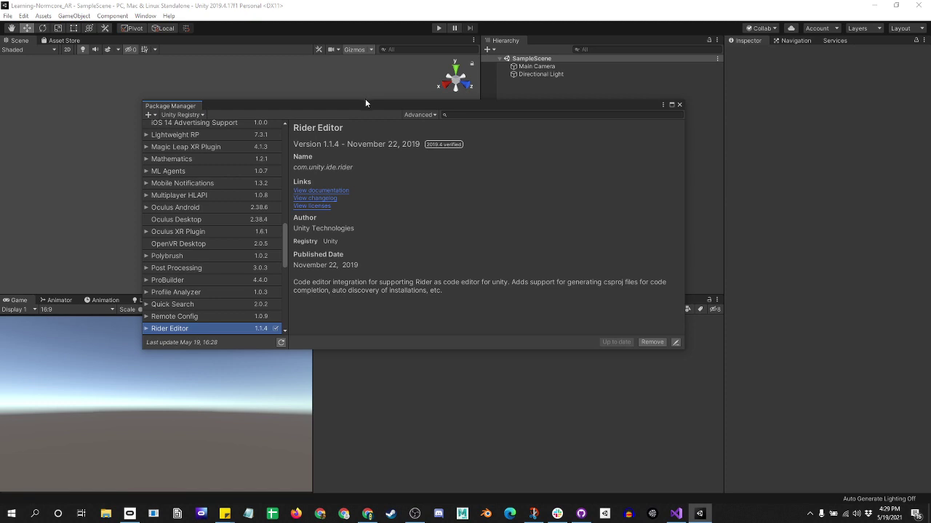
{"action": "left_click_drag", "start_coordinate": [597, 107], "coordinate": [599, 107]}
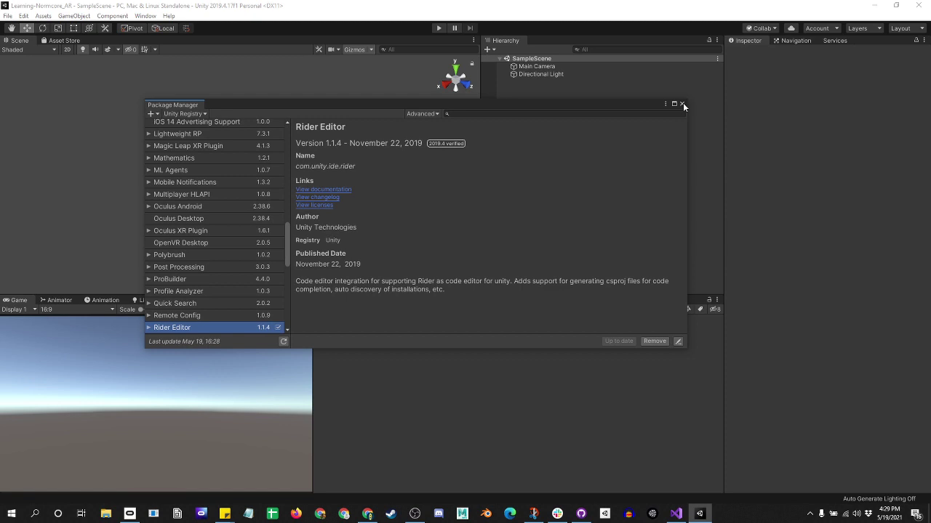
{"action": "left_click_drag", "start_coordinate": [597, 107], "coordinate": [603, 108]}
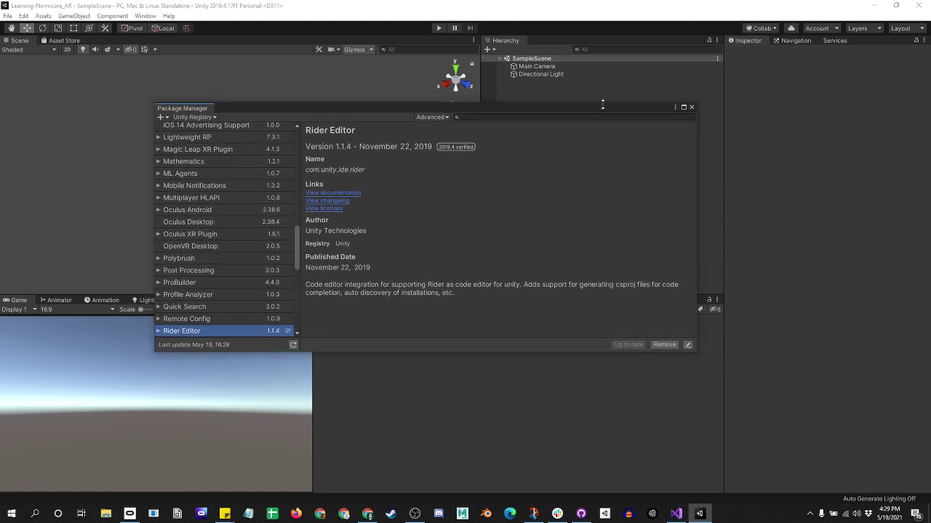
{"action": "scroll", "coordinate": [200, 217], "scroll_direction": "up", "scroll_amount": 7}
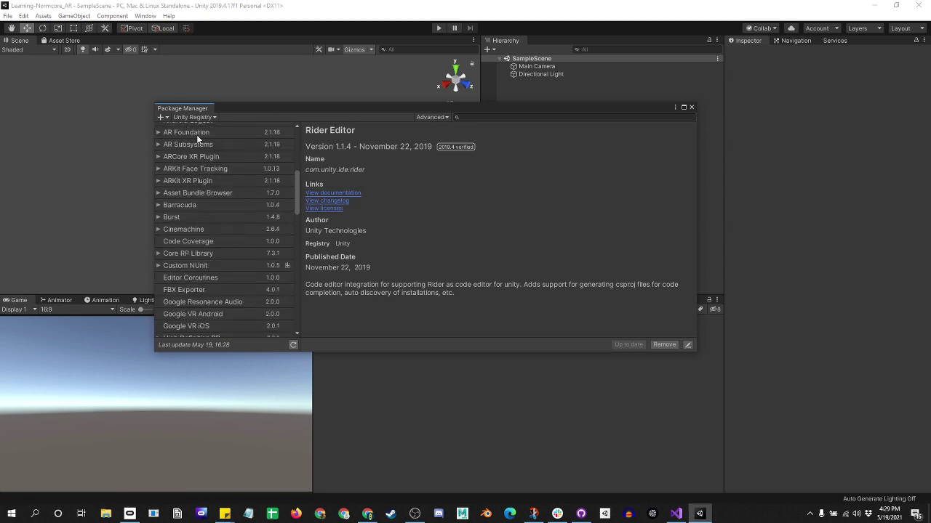
- Install ARCore XR Plugin version 4.1.5, then AR Foundation version 4.1.5, from Package Manager
{"action": "left_click", "coordinate": [196, 135]}
{"action": "left_click", "coordinate": [196, 159]}
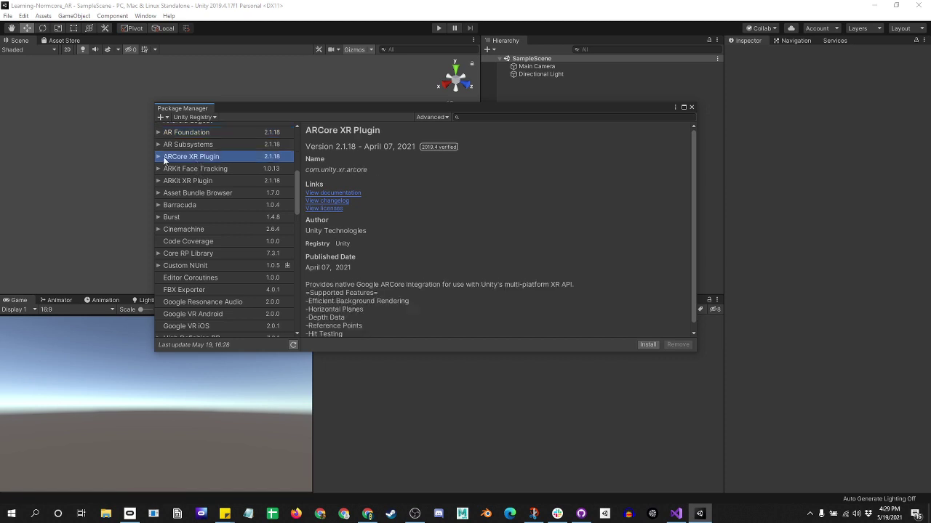
{"action": "left_click", "coordinate": [158, 157]}
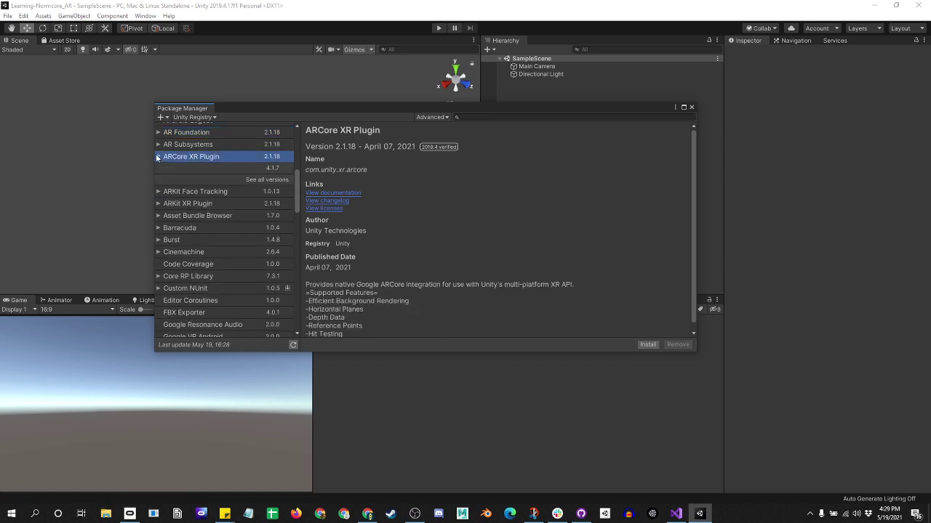
{"action": "left_click", "coordinate": [265, 180]}
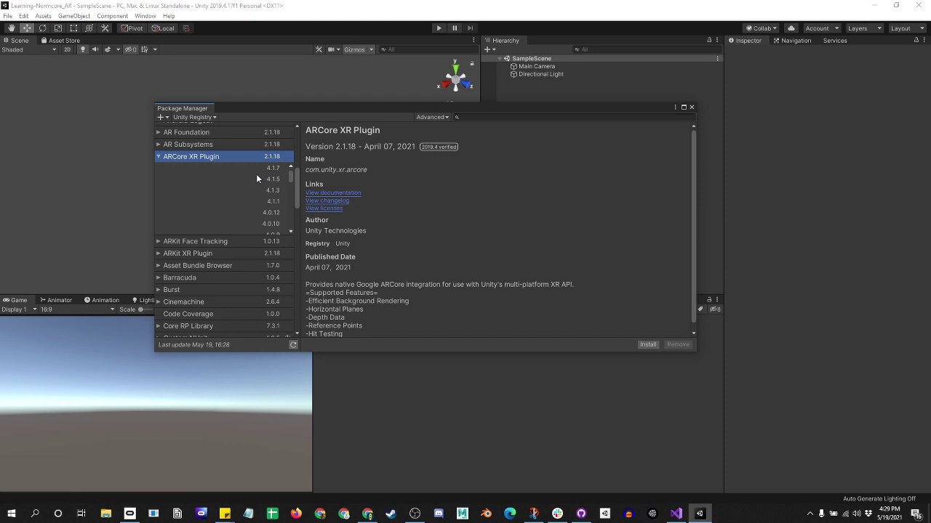
{"action": "left_click", "coordinate": [263, 180]}
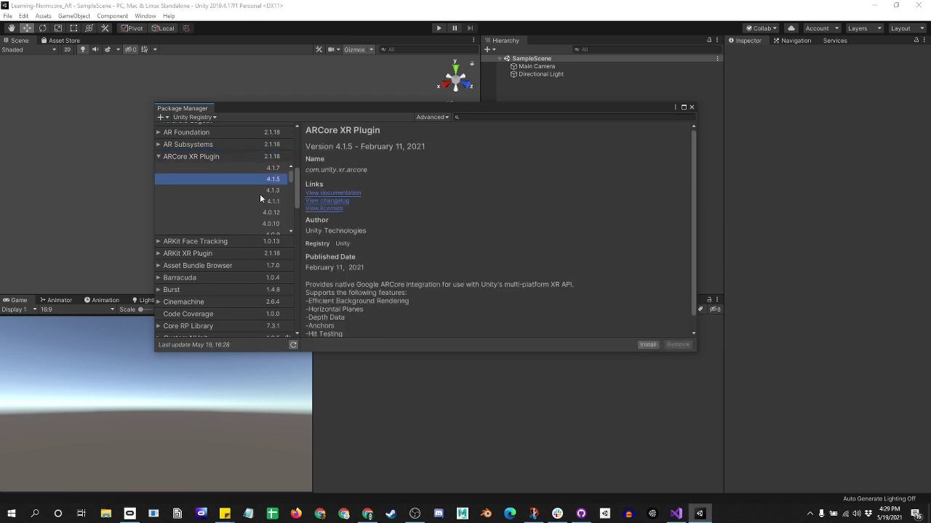
{"action": "left_click", "coordinate": [648, 346]}
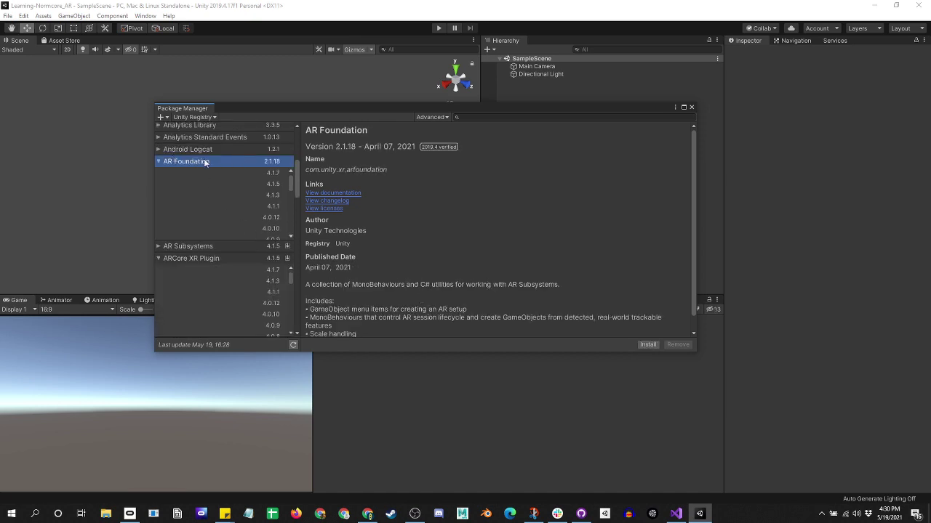
{"action": "left_click", "coordinate": [274, 184]}
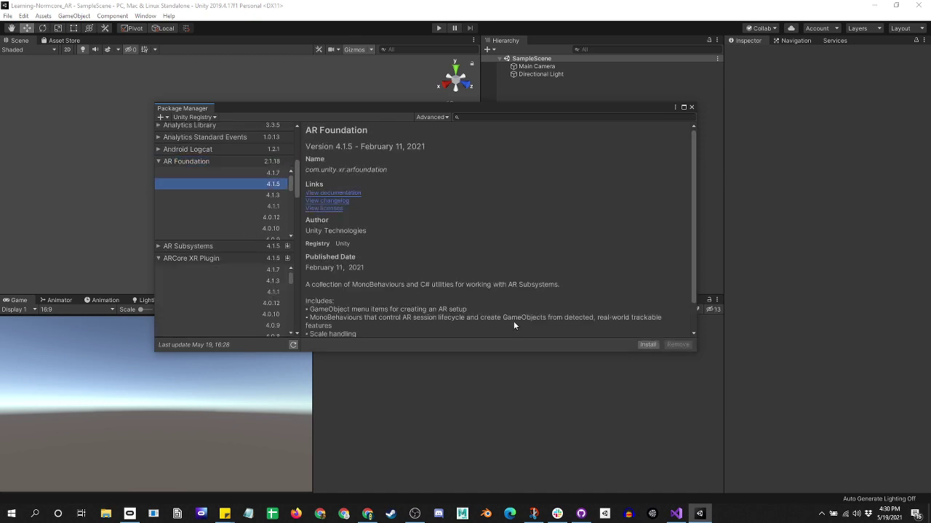
{"action": "left_click", "coordinate": [648, 344]}
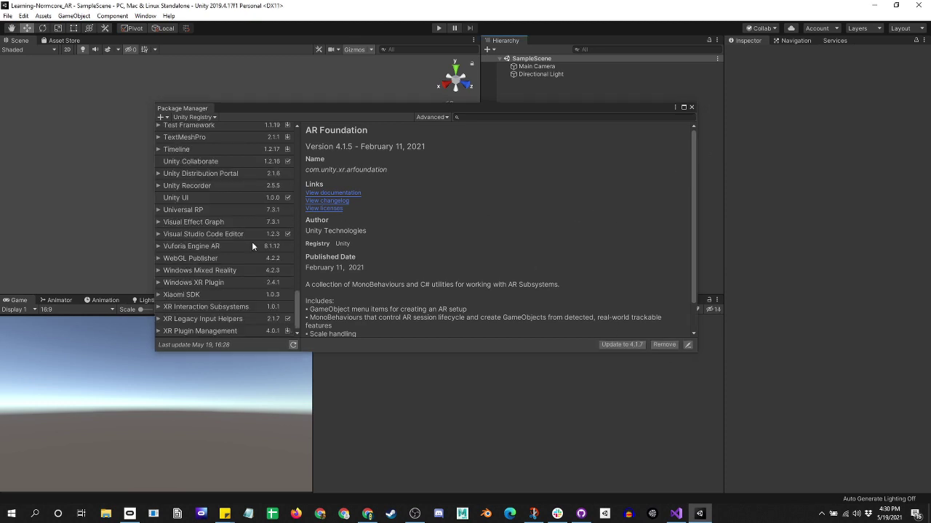
- Close Package Manager, dismiss the build folder prompt, and switch Build Settings to the Android platform
{"action": "left_click", "coordinate": [690, 107]}
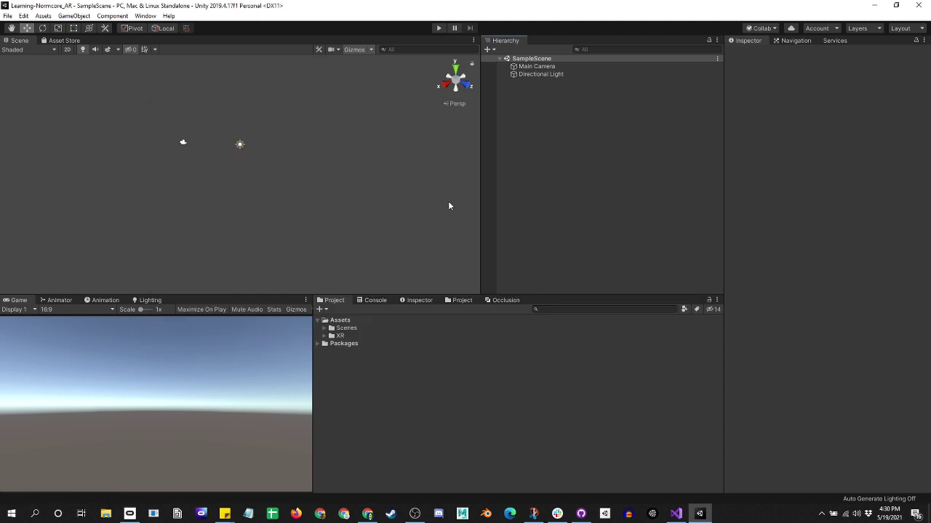
{"action": "key", "text": "ctrl+b"}
{"action": "left_click", "coordinate": [434, 266]}
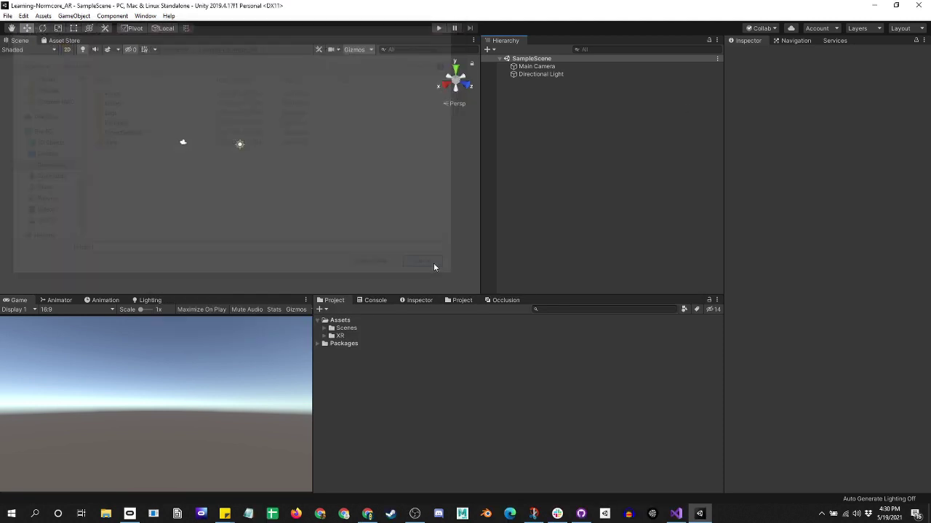
{"action": "key", "text": "ctrl+shift+b"}
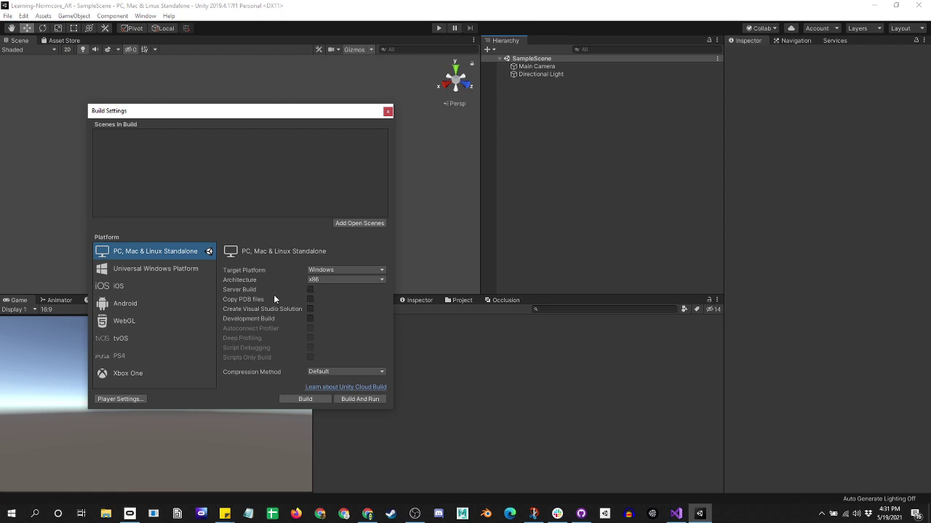
{"action": "left_click", "coordinate": [134, 304]}
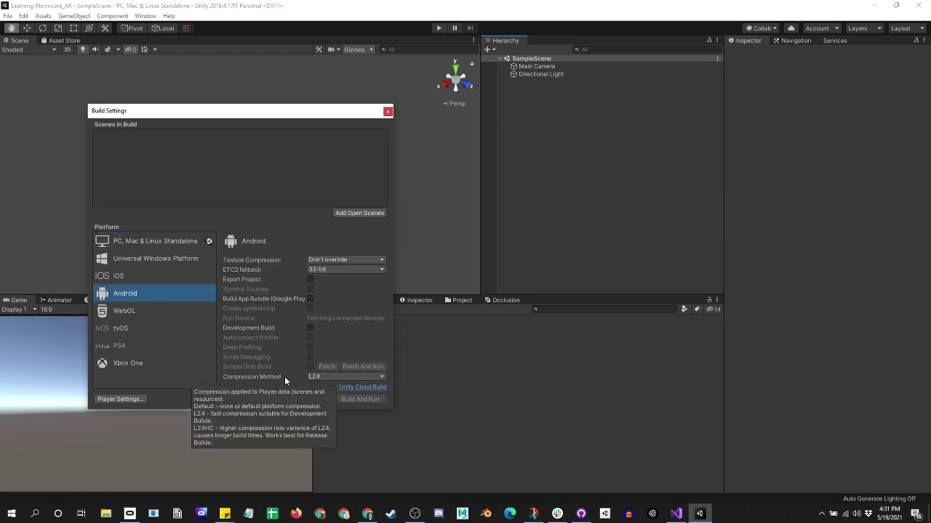
{"action": "left_click", "coordinate": [311, 402]}
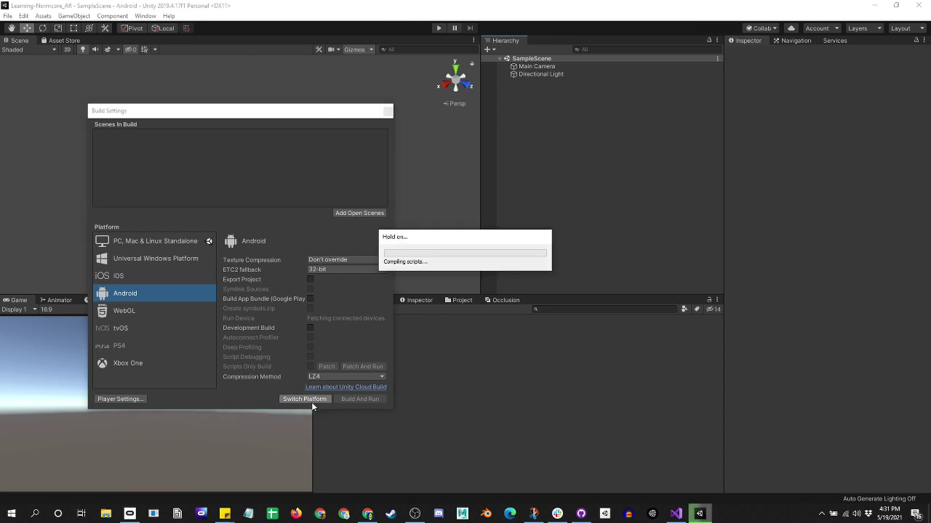
- Remove Vulkan from the Android Graphics APIs list in Player Settings
{"action": "left_click", "coordinate": [118, 399]}
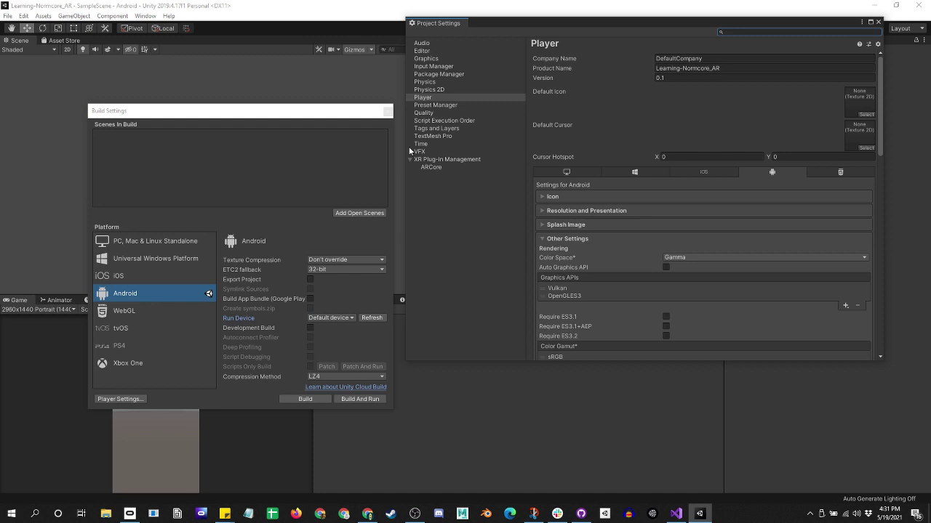
{"action": "left_click", "coordinate": [578, 289]}
{"action": "left_click", "coordinate": [858, 306]}
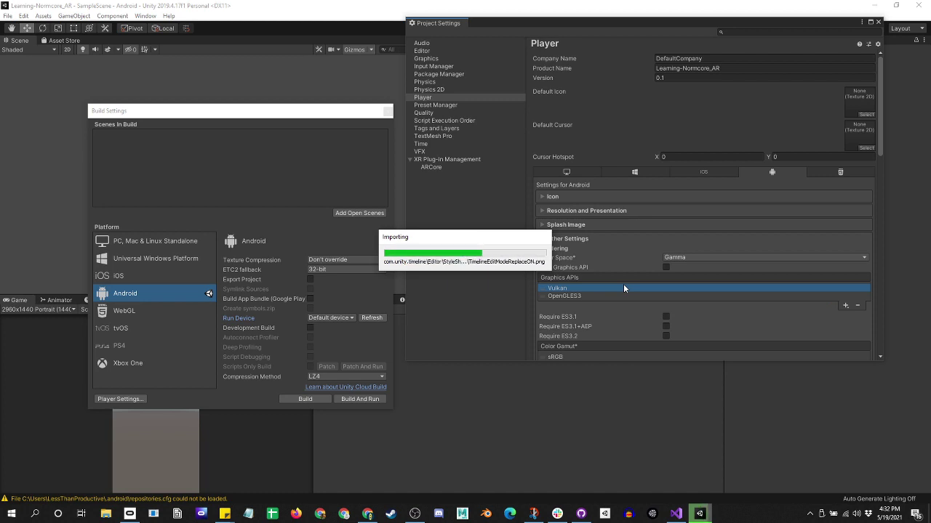
- Set Minimum API Level to Android 8.0 'Oreo' (API level 26)
{"action": "scroll", "coordinate": [620, 280], "scroll_direction": "down", "scroll_amount": 10}
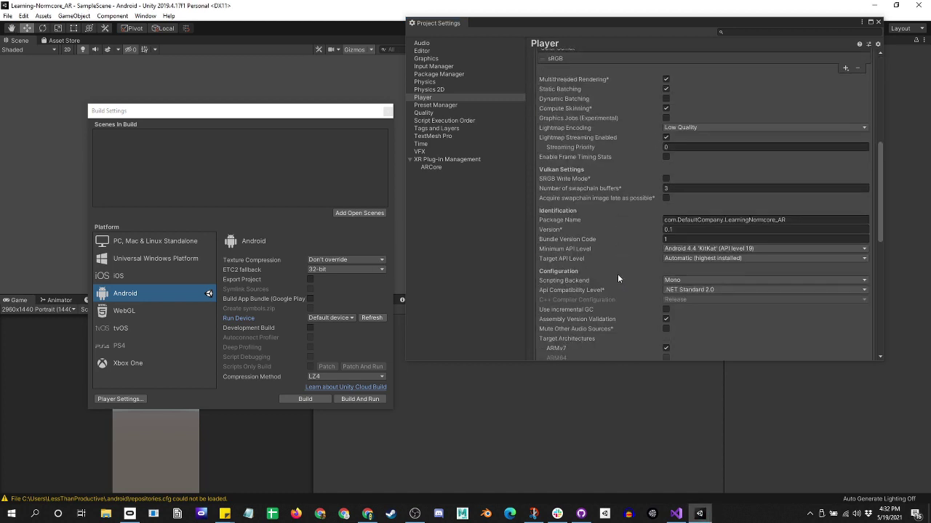
{"action": "scroll", "coordinate": [617, 274], "scroll_direction": "down", "scroll_amount": 2}
{"action": "left_click", "coordinate": [733, 191]}
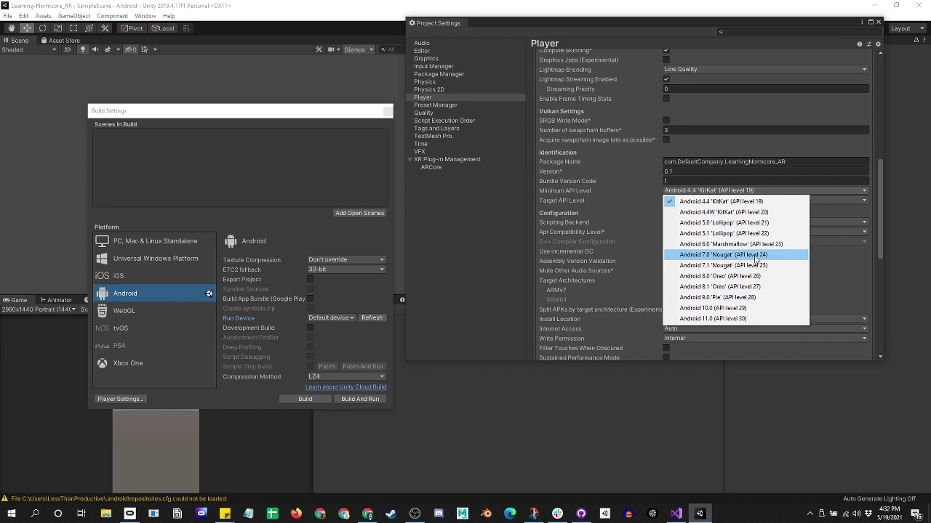
{"action": "left_click", "coordinate": [738, 278]}
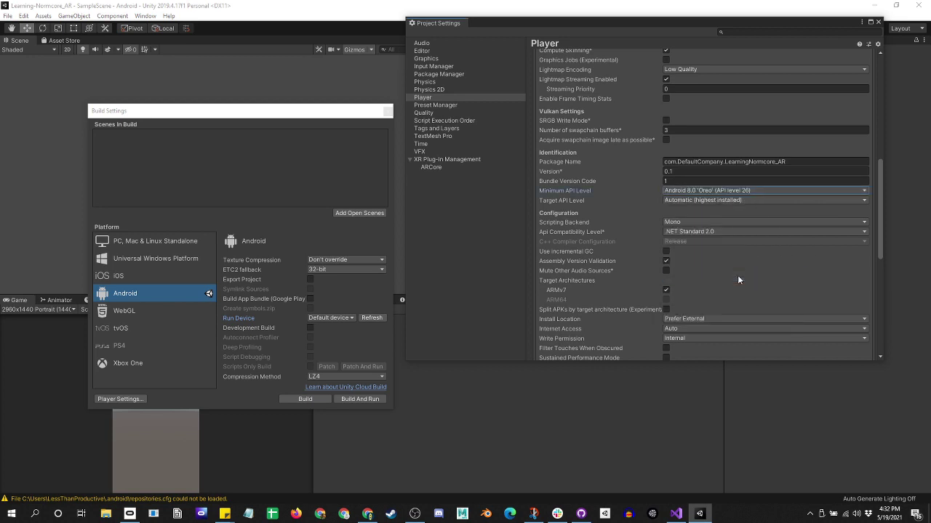
{"action": "scroll", "coordinate": [606, 272], "scroll_direction": "down", "scroll_amount": 6}
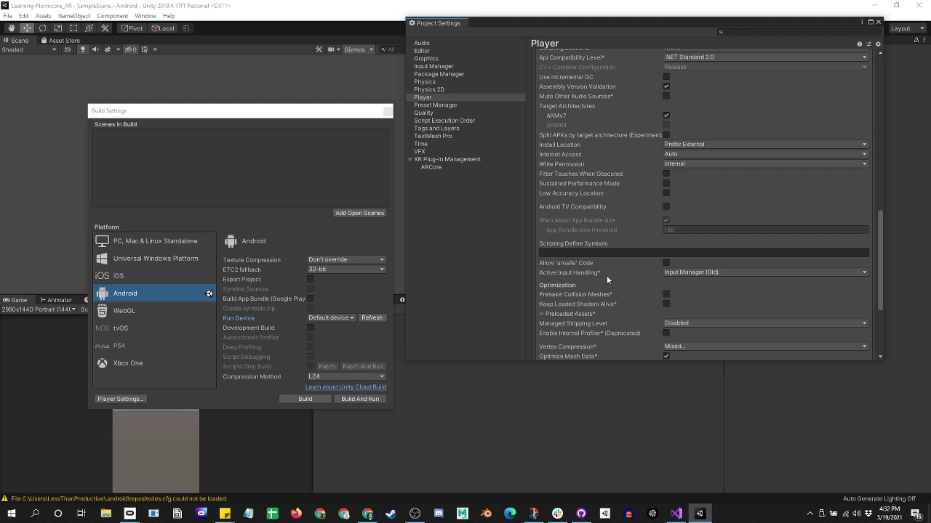
{"action": "scroll", "coordinate": [607, 275], "scroll_direction": "down", "scroll_amount": 5}
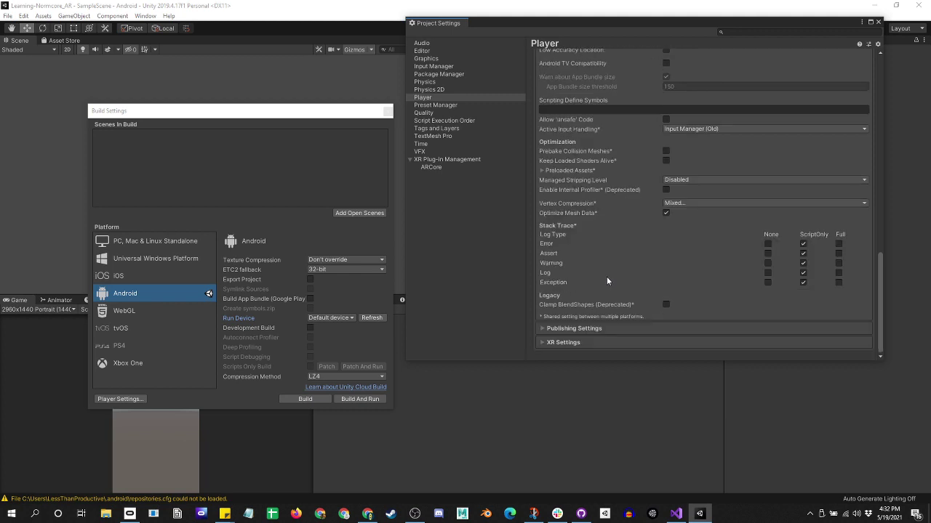
- Enable ARCore as the Android provider in XR Plug-in Management, then close Project Settings
{"action": "left_click", "coordinate": [448, 160]}
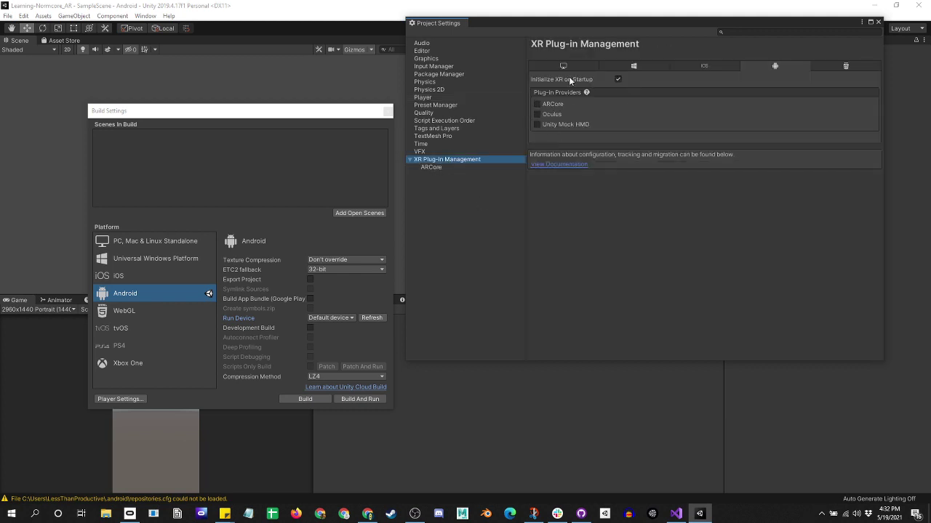
{"action": "left_click", "coordinate": [537, 104]}
{"action": "left_click", "coordinate": [570, 66]}
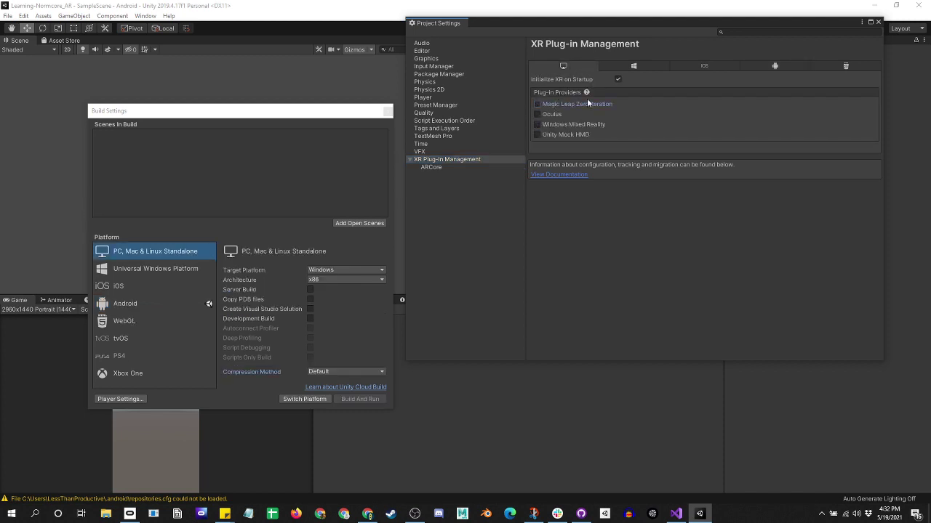
{"action": "left_click", "coordinate": [771, 68]}
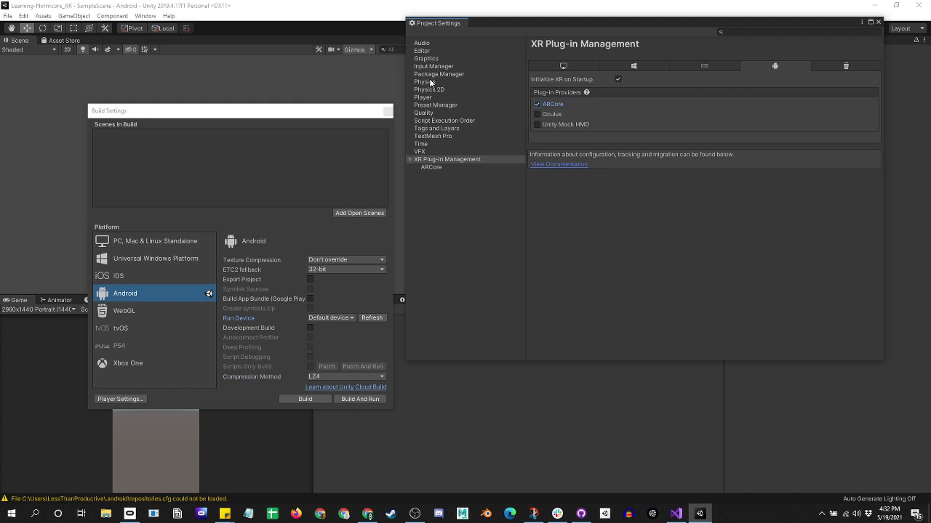
{"action": "left_click", "coordinate": [421, 51]}
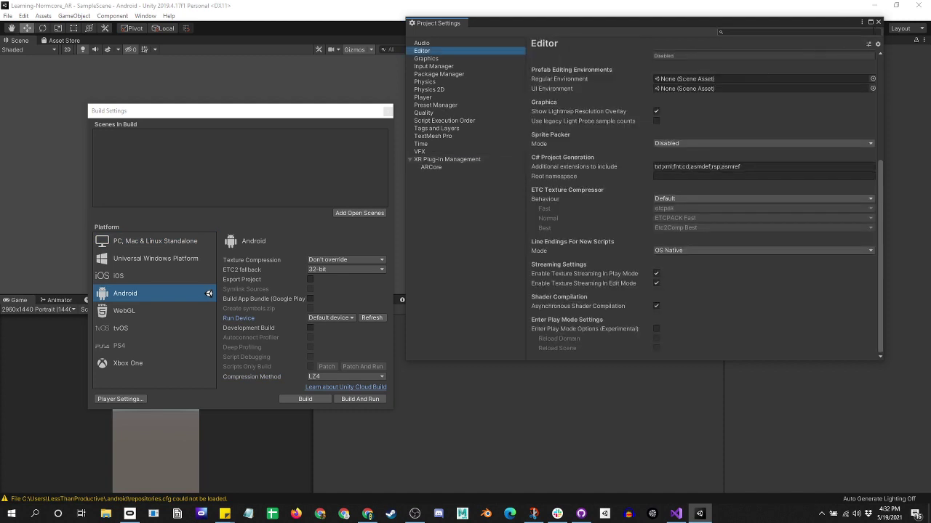
{"action": "left_click", "coordinate": [877, 23]}
{"action": "left_click", "coordinate": [23, 15]}
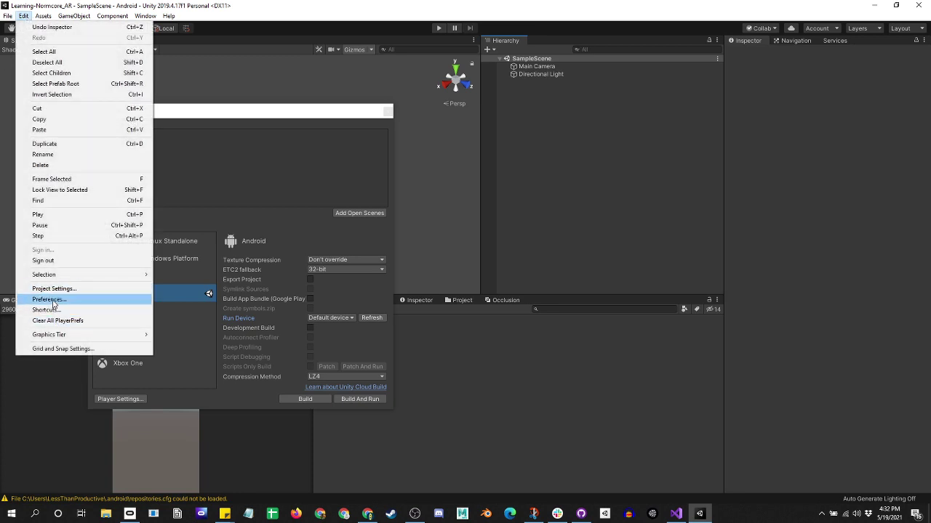
- Open Preferences and scroll External Tools down to the Android SDK, NDK and Gradle settings
{"action": "left_click", "coordinate": [50, 300]}
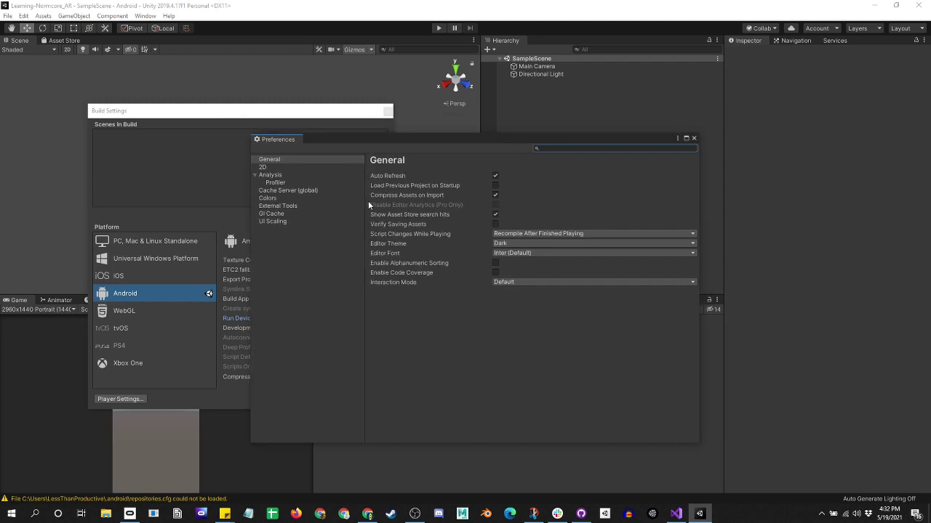
{"action": "left_click", "coordinate": [280, 182]}
{"action": "left_click", "coordinate": [268, 197]}
{"action": "left_click", "coordinate": [278, 206]}
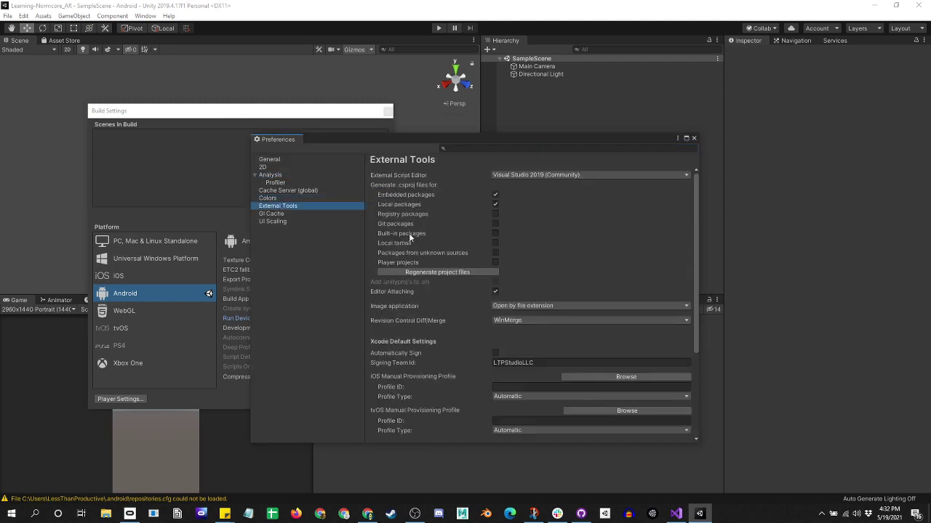
{"action": "scroll", "coordinate": [425, 310], "scroll_direction": "down", "scroll_amount": 5}
{"action": "scroll", "coordinate": [425, 313], "scroll_direction": "down", "scroll_amount": 3}
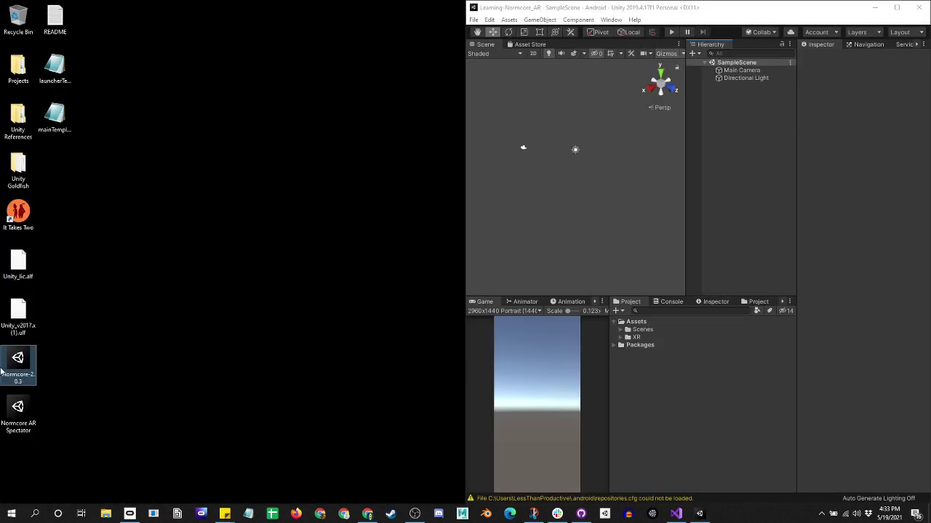
- Import Normcore 2.0.3, dismiss the 'Normal' scoped registry notice, and run and confirm the migration
{"action": "left_click_drag", "start_coordinate": [16, 363], "coordinate": [657, 409]}
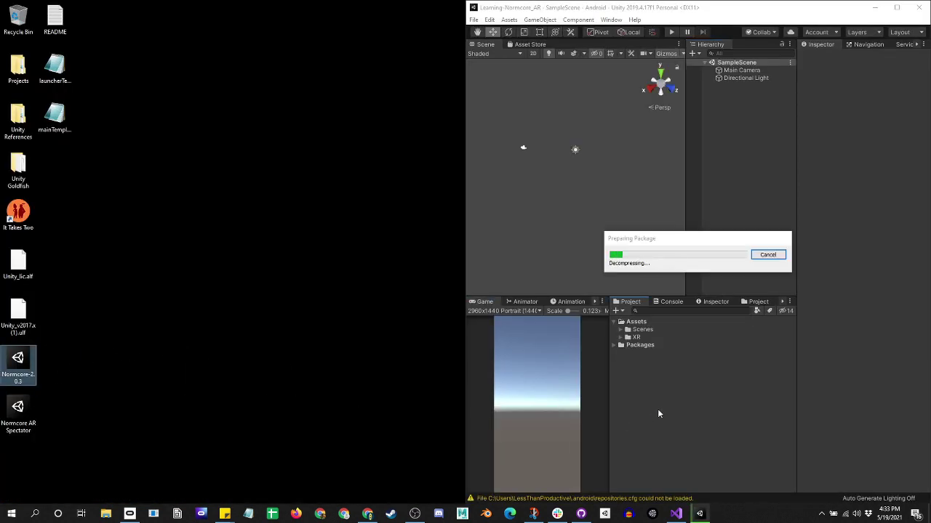
{"action": "left_click", "coordinate": [233, 360]}
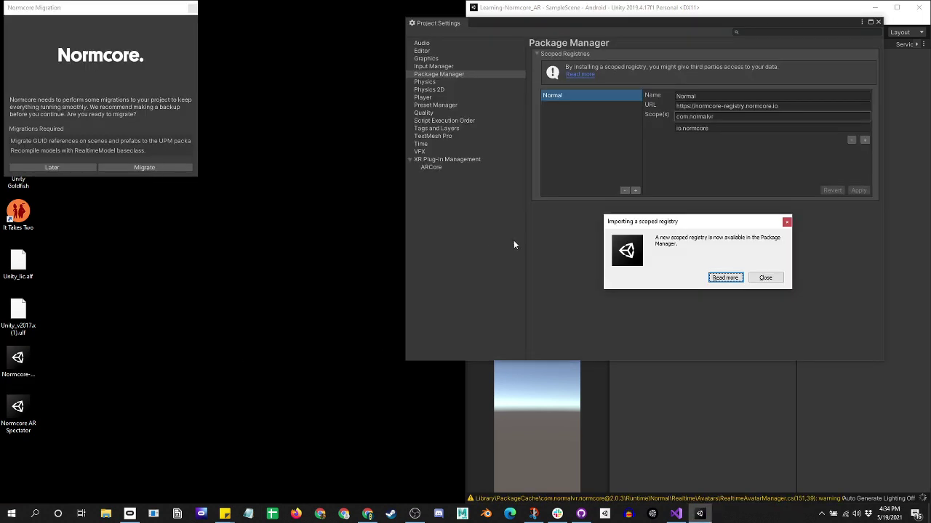
{"action": "left_click", "coordinate": [765, 278]}
{"action": "left_click", "coordinate": [165, 168]}
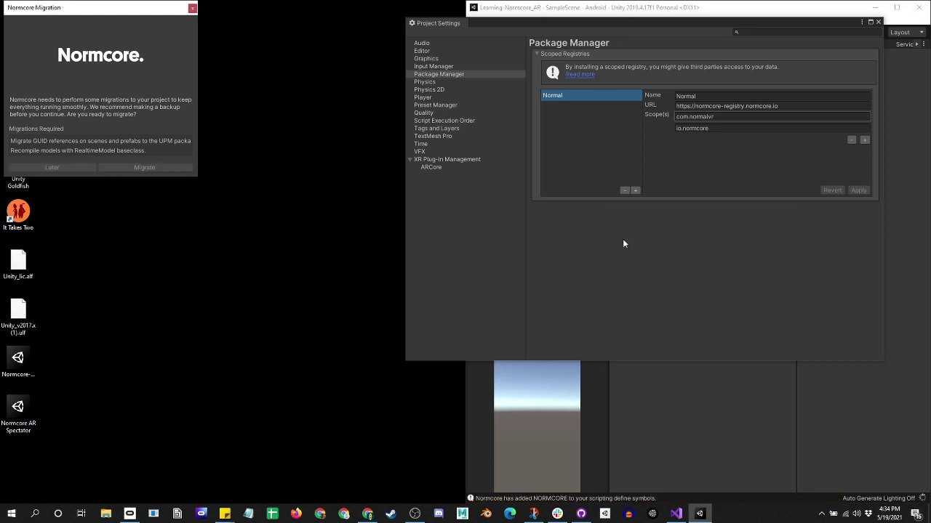
{"action": "left_click", "coordinate": [763, 277]}
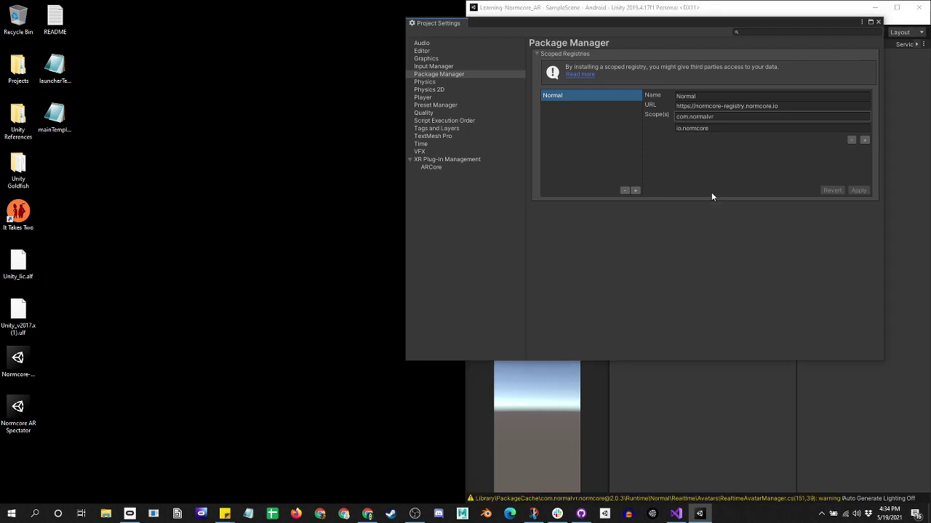
- Import Normcore AR Spectator, open Realtime + VR Player (AR Spectator), and inspect its Camera Rig and player
{"action": "left_click_drag", "start_coordinate": [29, 416], "coordinate": [672, 389]}
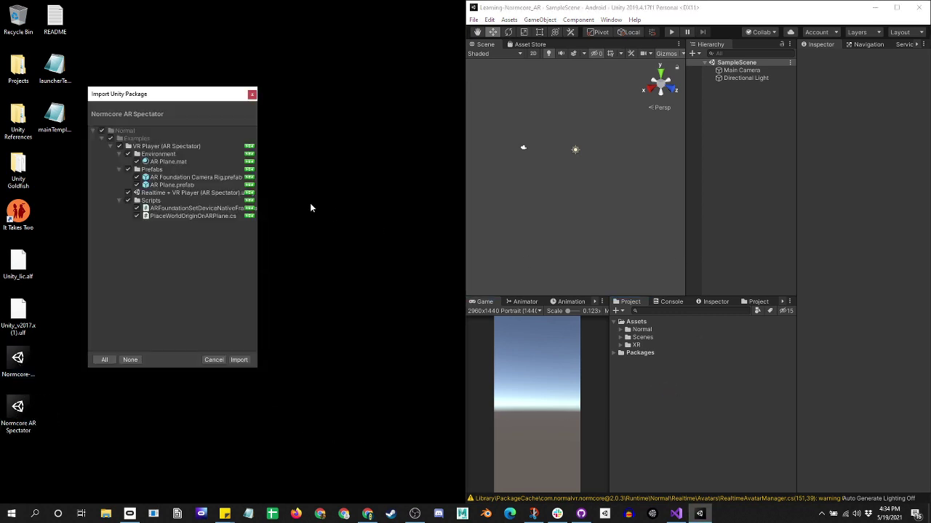
{"action": "left_click", "coordinate": [240, 361]}
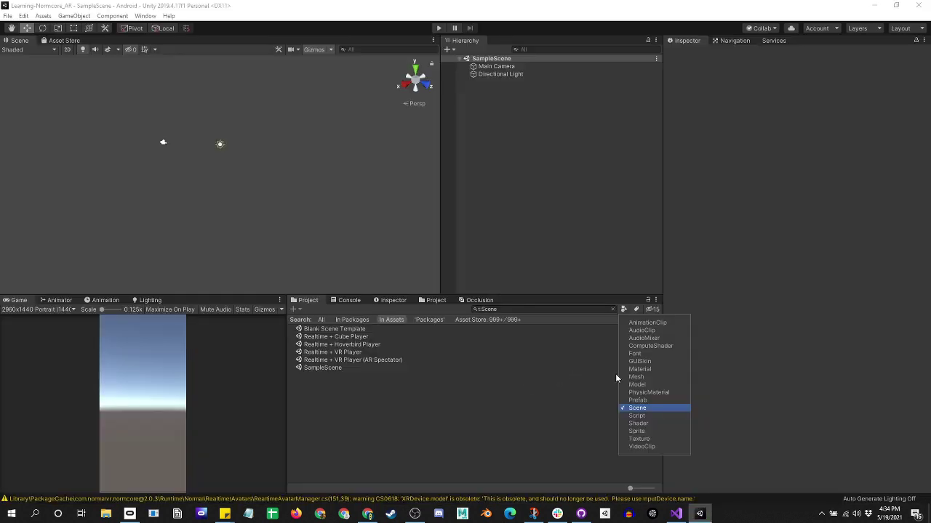
{"action": "key", "text": "Up"}
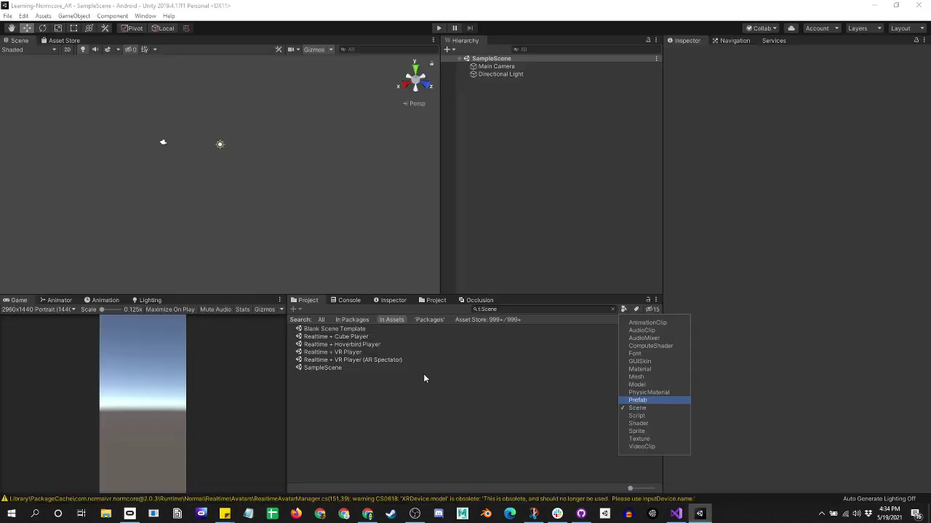
{"action": "left_click", "coordinate": [344, 359]}
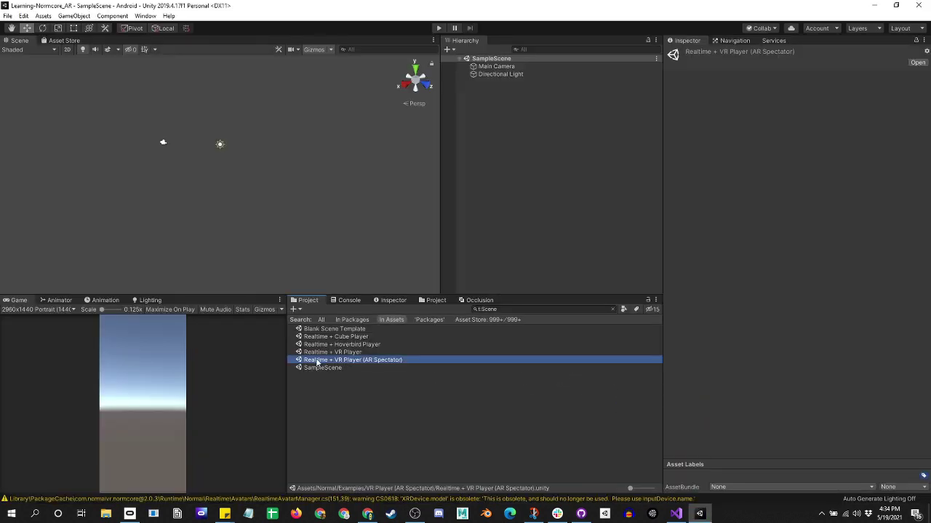
{"action": "double_click", "coordinate": [353, 363]}
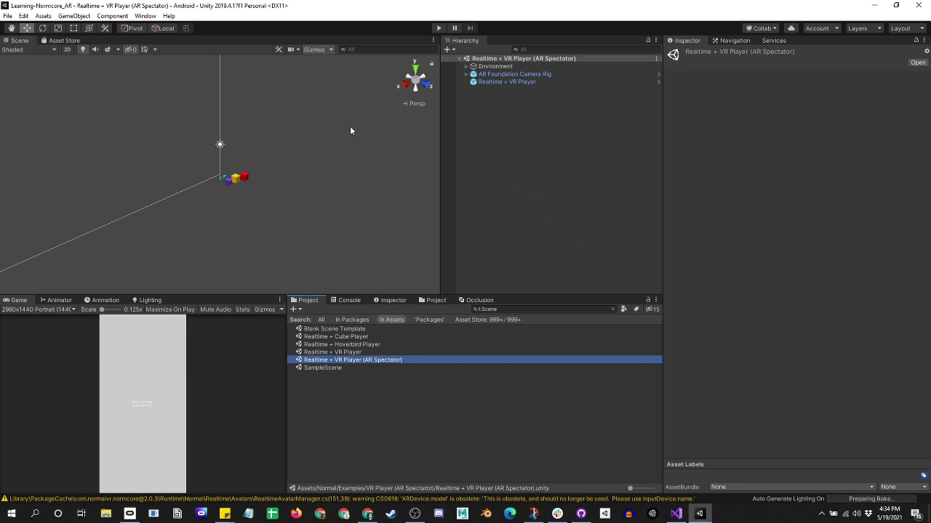
{"action": "left_click", "coordinate": [511, 74]}
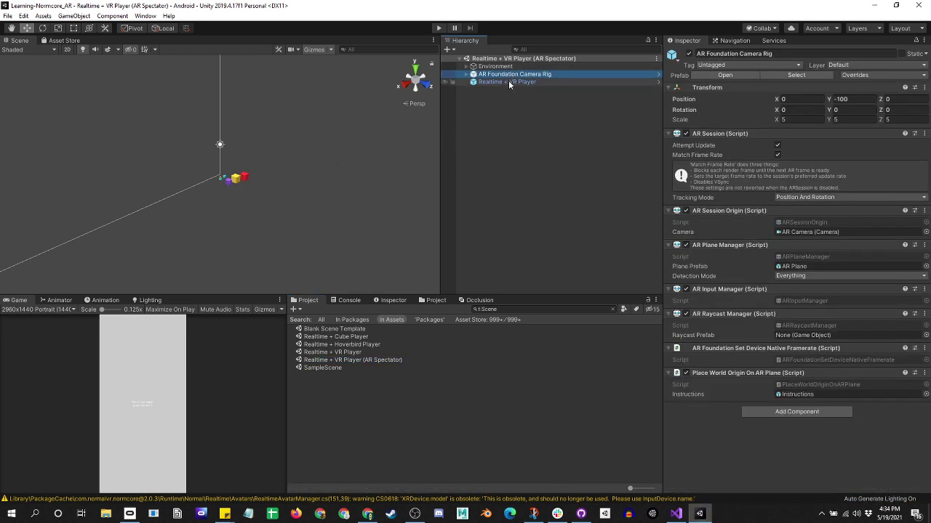
{"action": "left_click", "coordinate": [497, 82]}
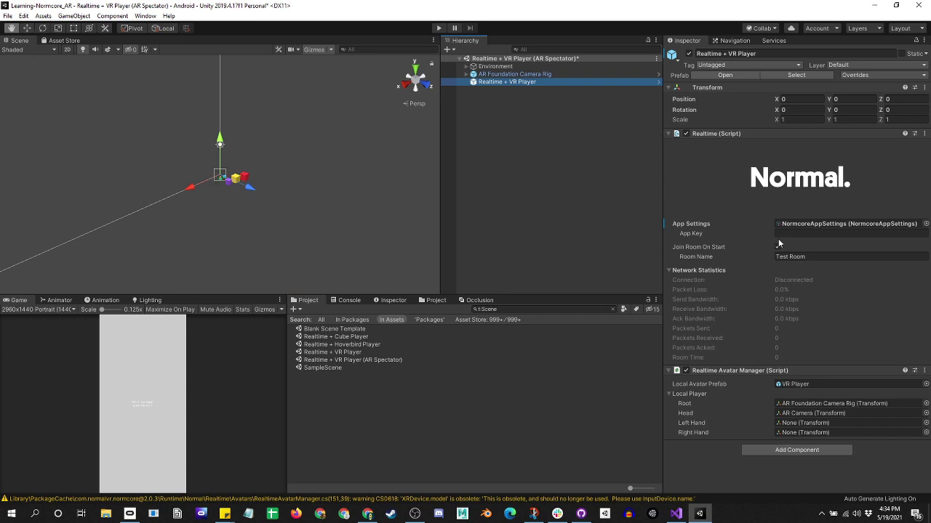
{"action": "left_click", "coordinate": [506, 111]}
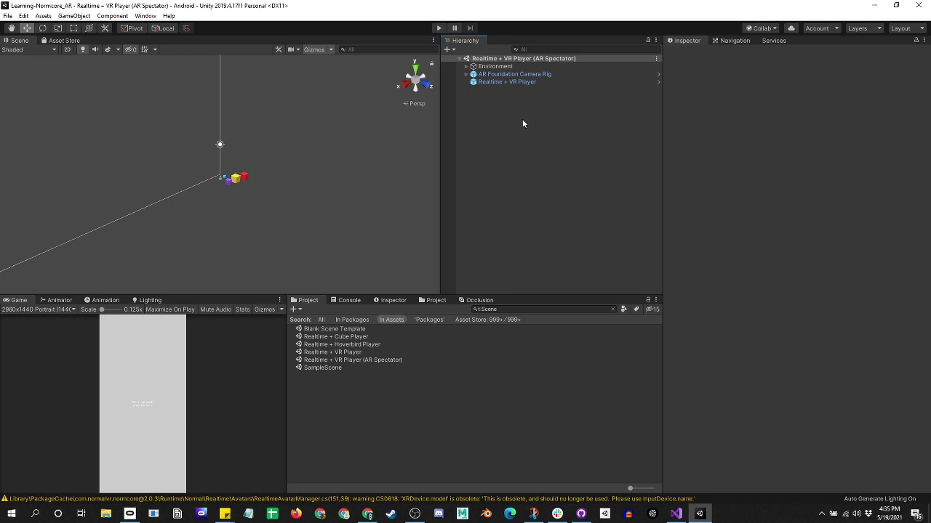
- Add the open AR Spectator scene to the build list and start Build And Run
{"action": "key", "text": "ctrl+shift+b"}
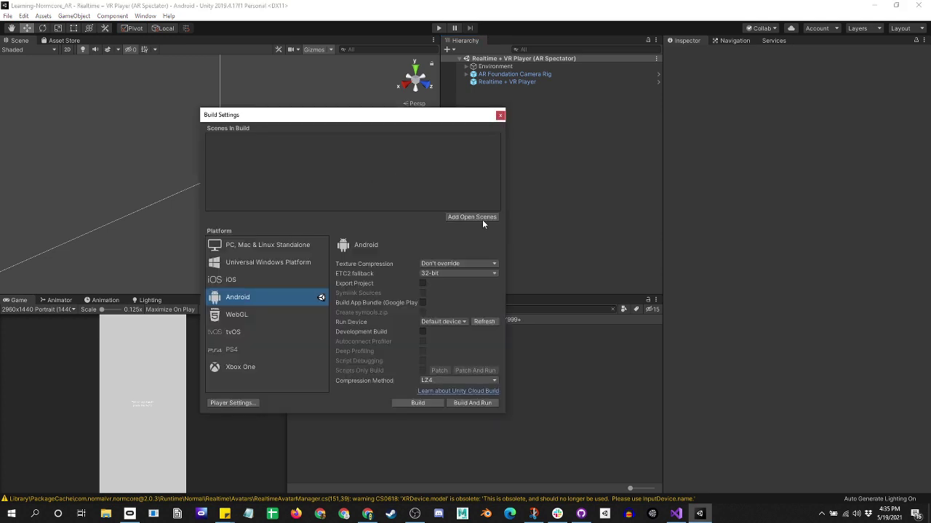
{"action": "left_click", "coordinate": [466, 217]}
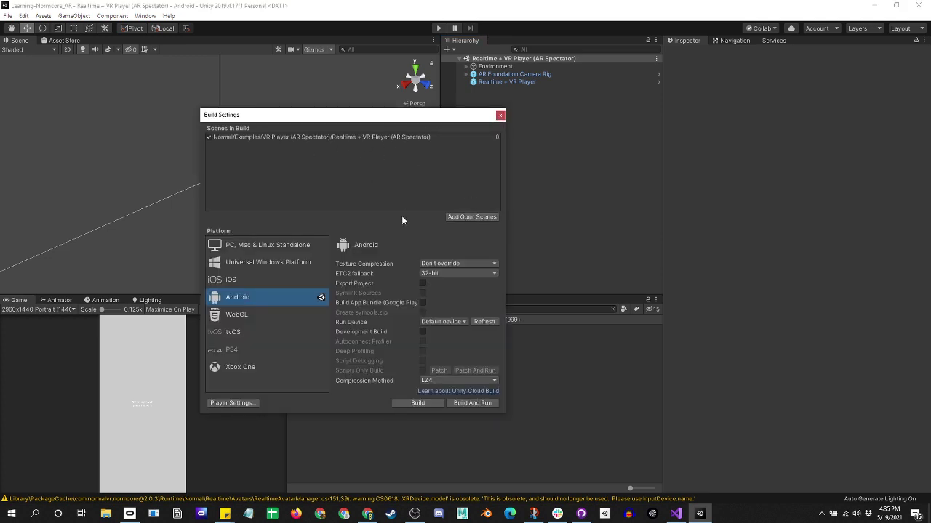
{"action": "left_click", "coordinate": [469, 404]}
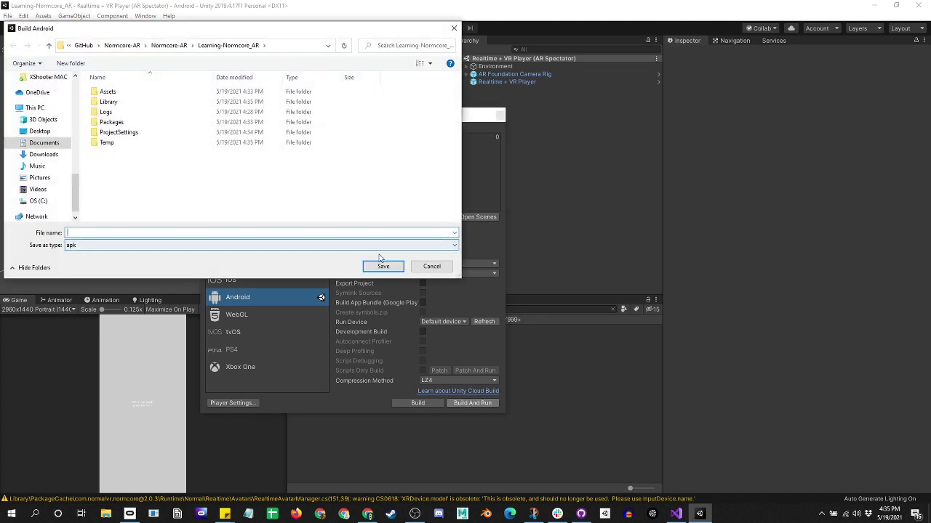
- Create a Builds folder and name the build file 'Realtime AR Spectoator' inside it
{"action": "right_click", "coordinate": [106, 200]}
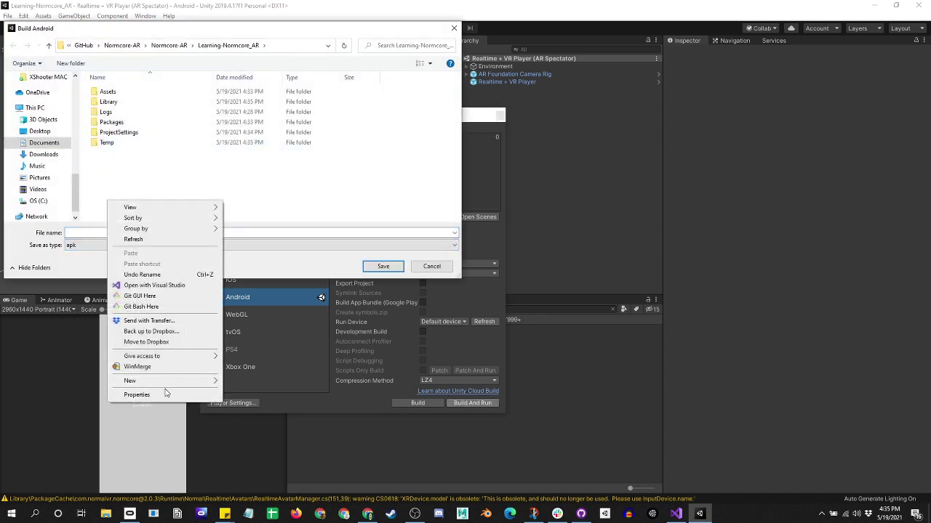
{"action": "mouse_move", "coordinate": [178, 383]}
{"action": "left_click", "coordinate": [257, 384]}
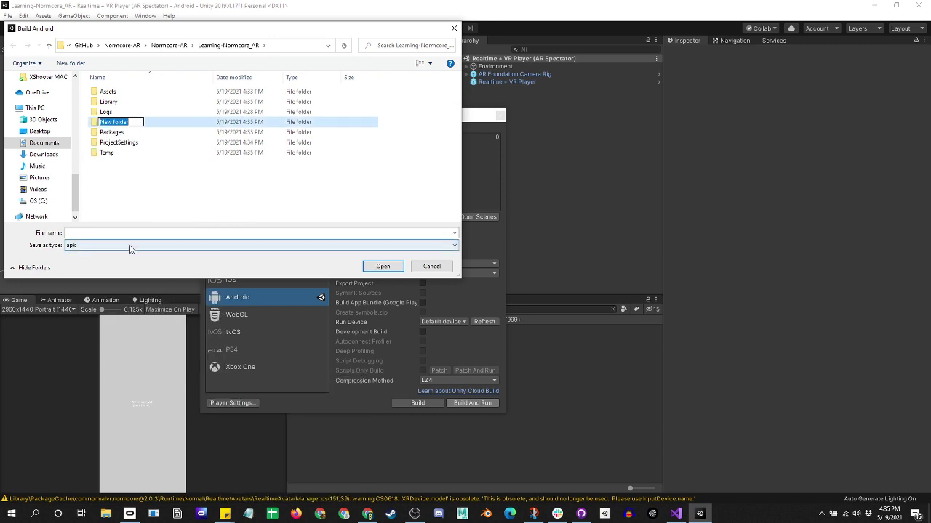
{"action": "type", "text": "Builds"}
{"action": "key", "text": "Return"}
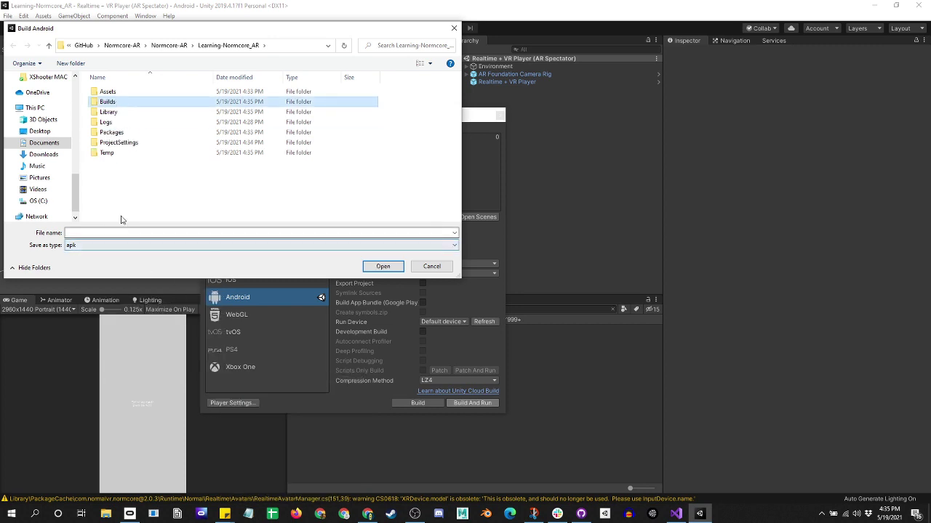
{"action": "double_click", "coordinate": [113, 107]}
{"action": "left_click", "coordinate": [104, 232]}
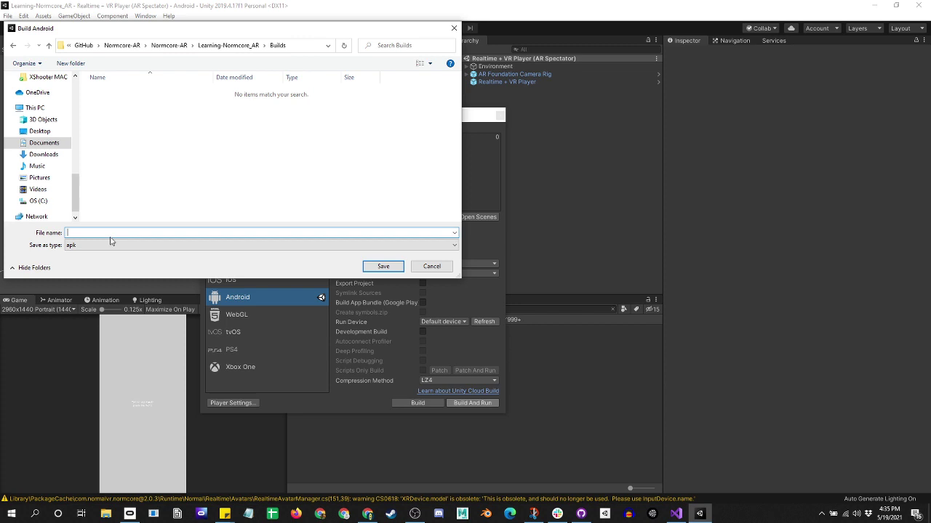
{"action": "type", "text": "Realti"}
{"action": "type", "text": "me"}
{"action": "type", "text": " AR Spec"}
{"action": "type", "text": "to"}
{"action": "type", "text": "ator"}
- Save to start the Android build, then cancel it at the Gradle 5.6.4 update warning
{"action": "left_click", "coordinate": [385, 269]}
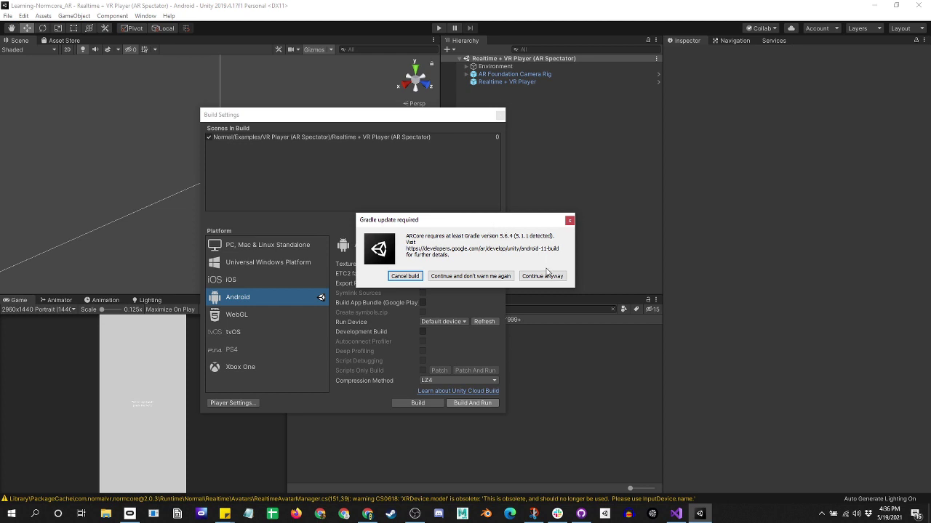
{"action": "left_click_drag", "start_coordinate": [497, 222], "coordinate": [450, 216]}
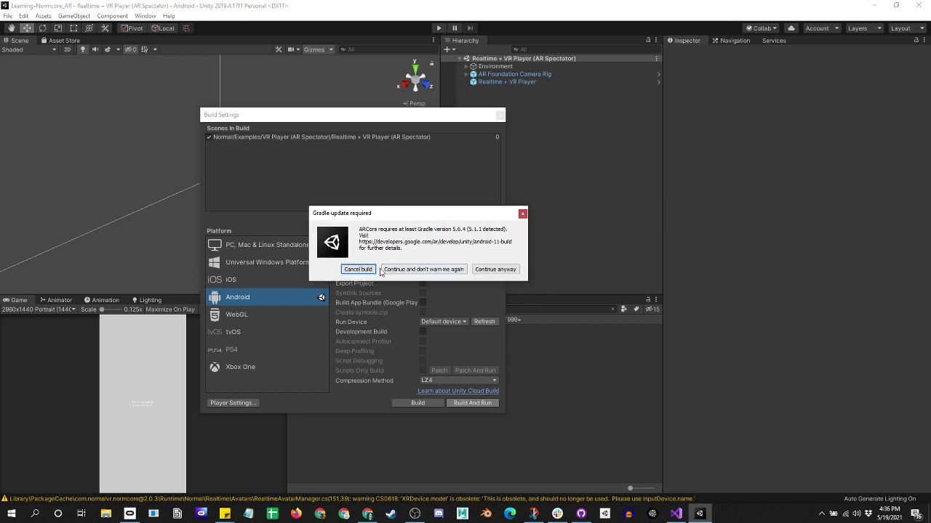
{"action": "left_click", "coordinate": [361, 271]}
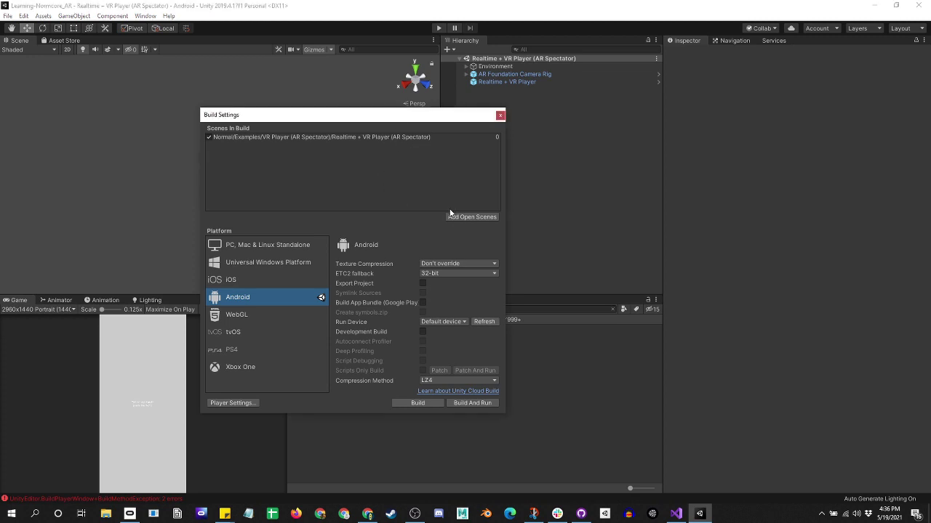
{"action": "key", "text": "alt+Tab"}
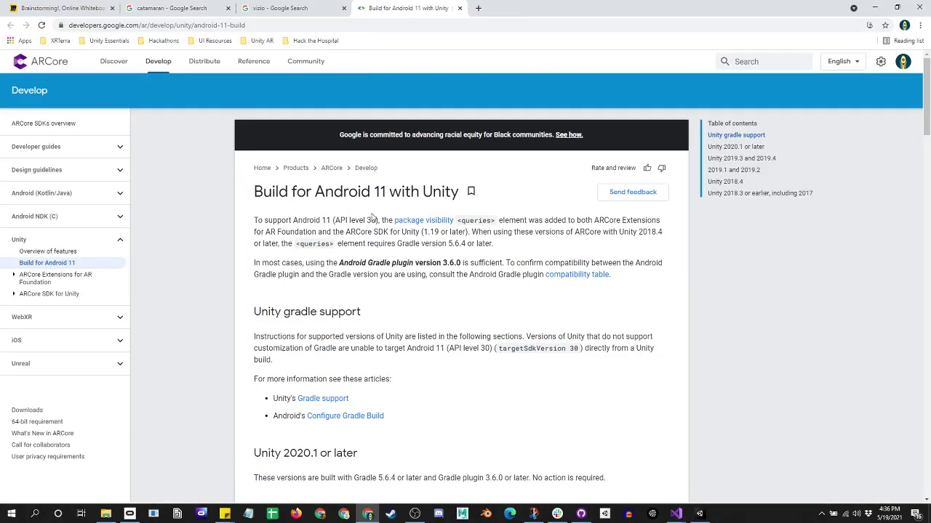
- Scroll the ARCore Android 11 guide to the Unity 2019.3/2019.4 Gradle instructions
{"action": "scroll", "coordinate": [483, 290], "scroll_direction": "down", "scroll_amount": 3}
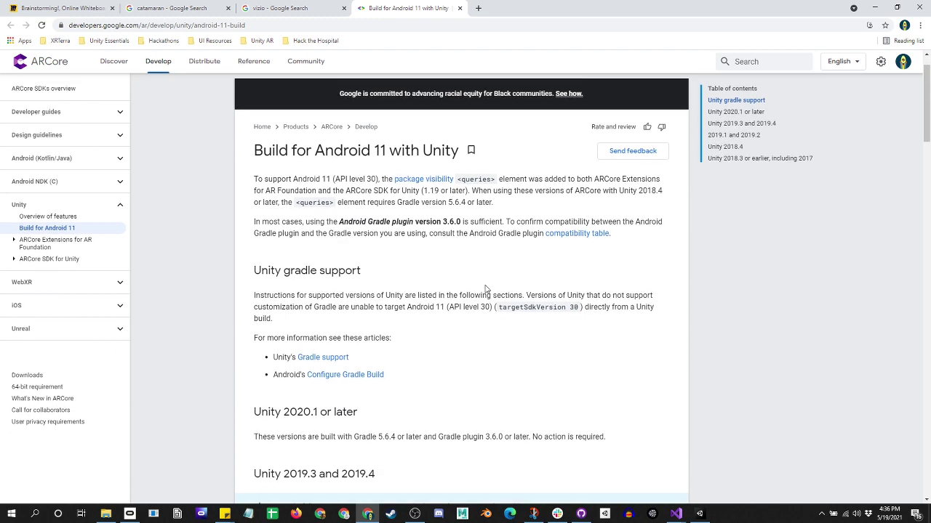
{"action": "scroll", "coordinate": [407, 254], "scroll_direction": "down", "scroll_amount": 1}
{"action": "scroll", "coordinate": [338, 178], "scroll_direction": "down", "scroll_amount": 2}
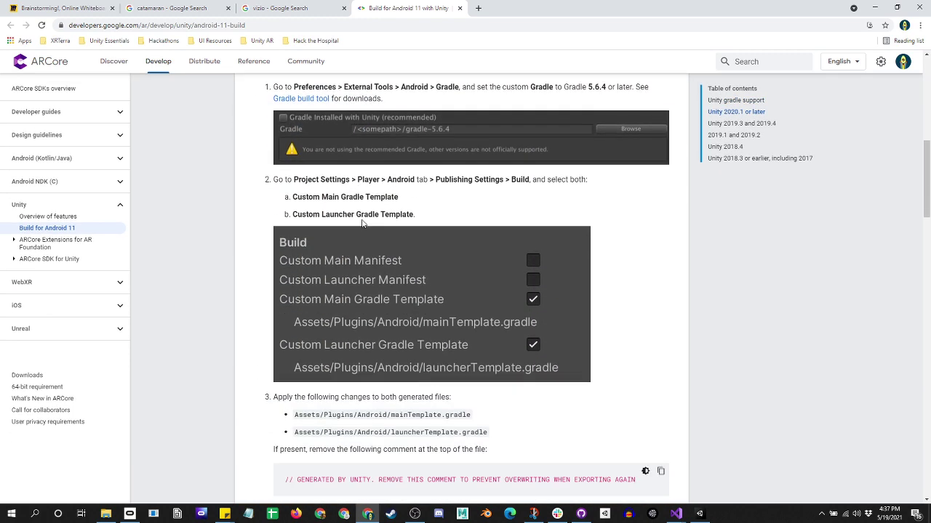
{"action": "scroll", "coordinate": [339, 178], "scroll_direction": "up", "scroll_amount": 1}
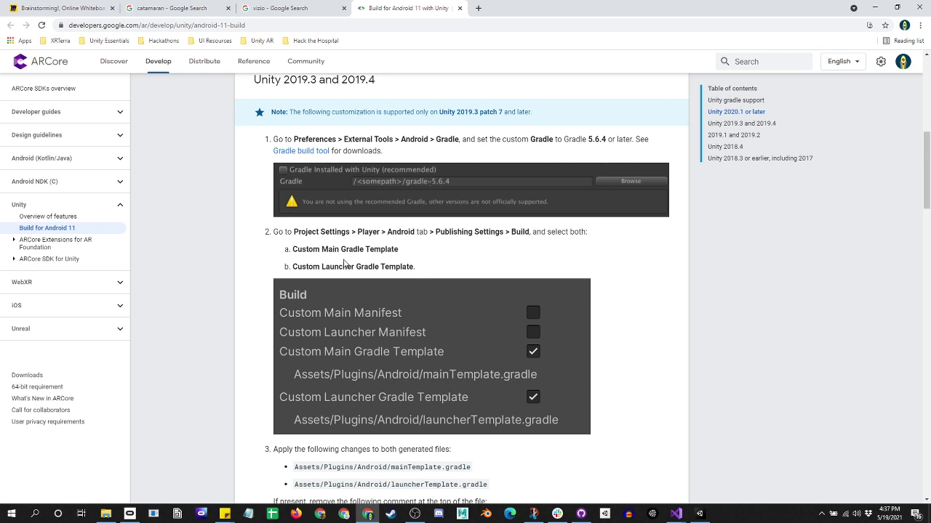
{"action": "scroll", "coordinate": [344, 265], "scroll_direction": "down", "scroll_amount": 1}
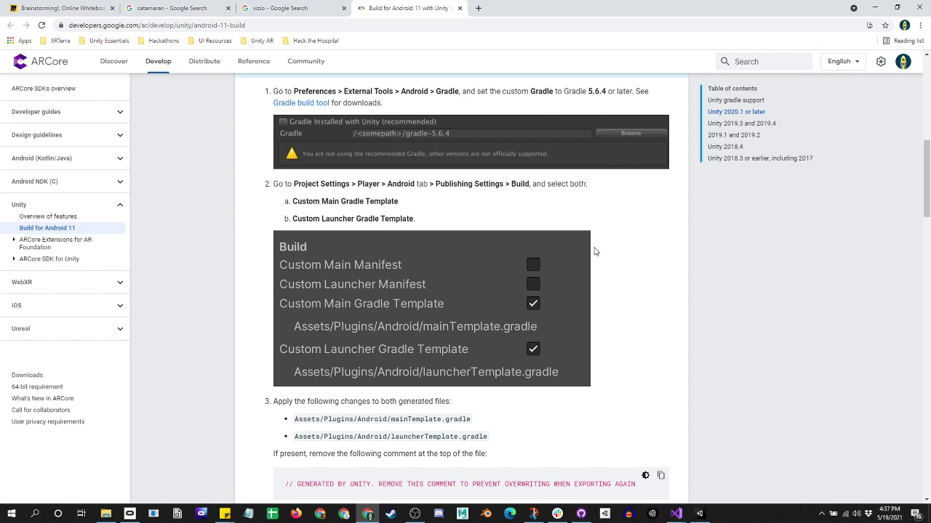
- In External Tools preferences, replace Unity's bundled Gradle with the custom Gradle 5.6.4 path
{"action": "left_click", "coordinate": [699, 514]}
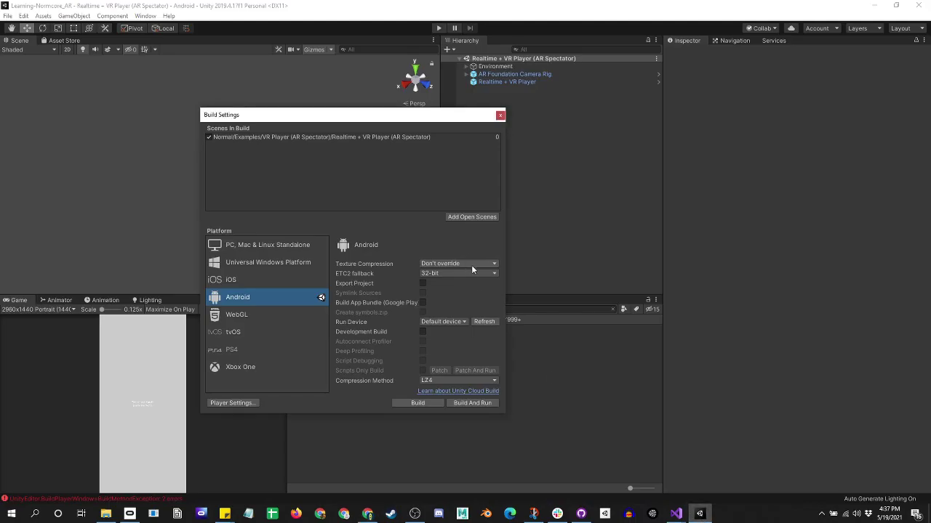
{"action": "left_click", "coordinate": [500, 115]}
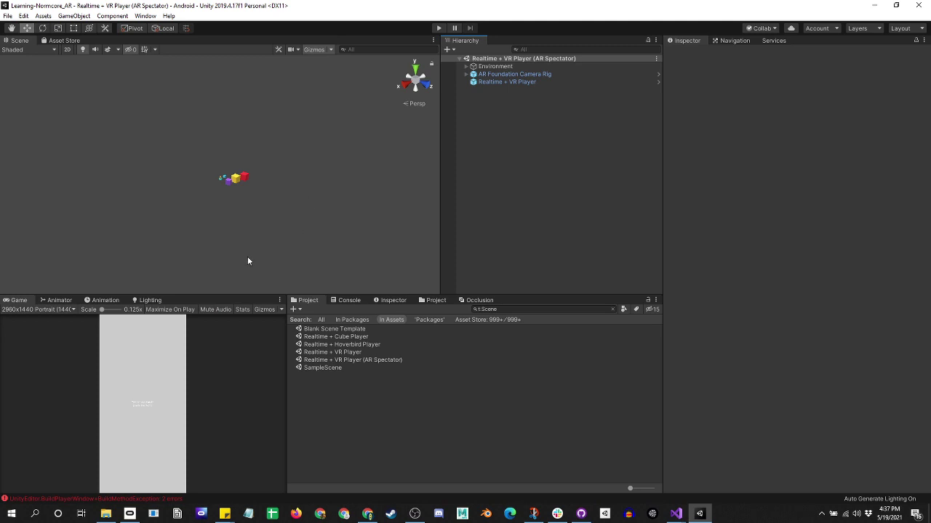
{"action": "left_click", "coordinate": [23, 15]}
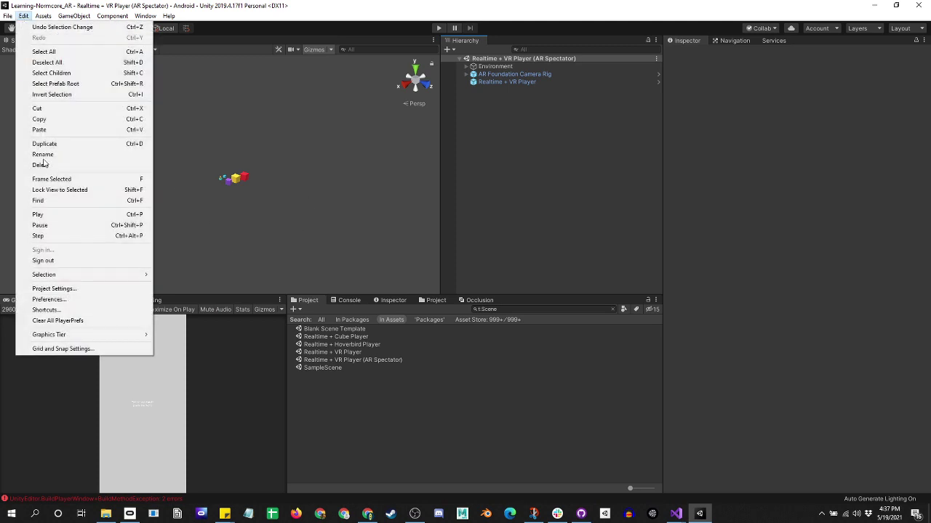
{"action": "left_click", "coordinate": [57, 301]}
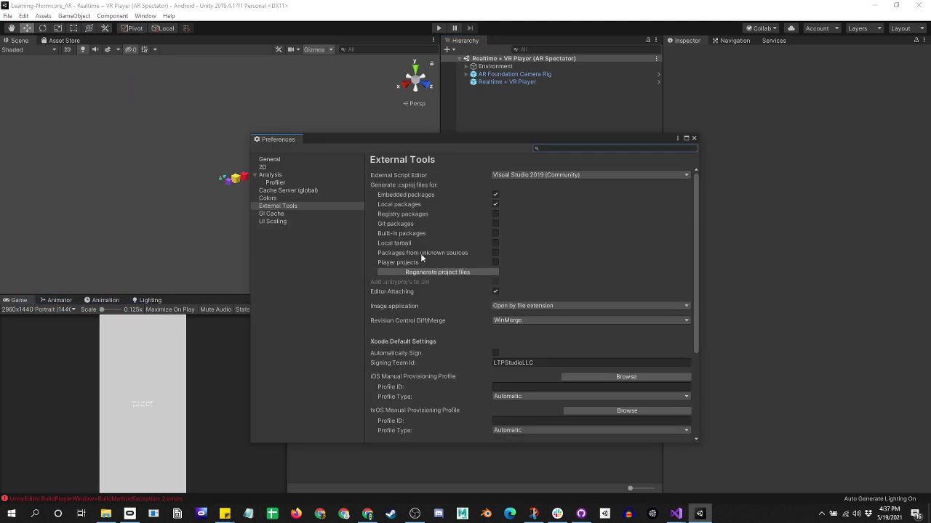
{"action": "scroll", "coordinate": [461, 302], "scroll_direction": "down", "scroll_amount": 5}
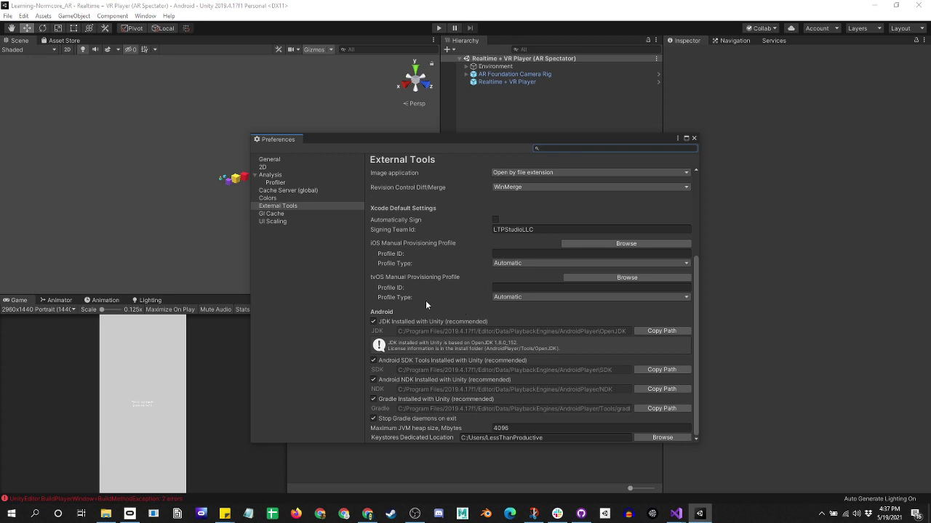
{"action": "left_click", "coordinate": [390, 400]}
{"action": "left_click", "coordinate": [577, 409]}
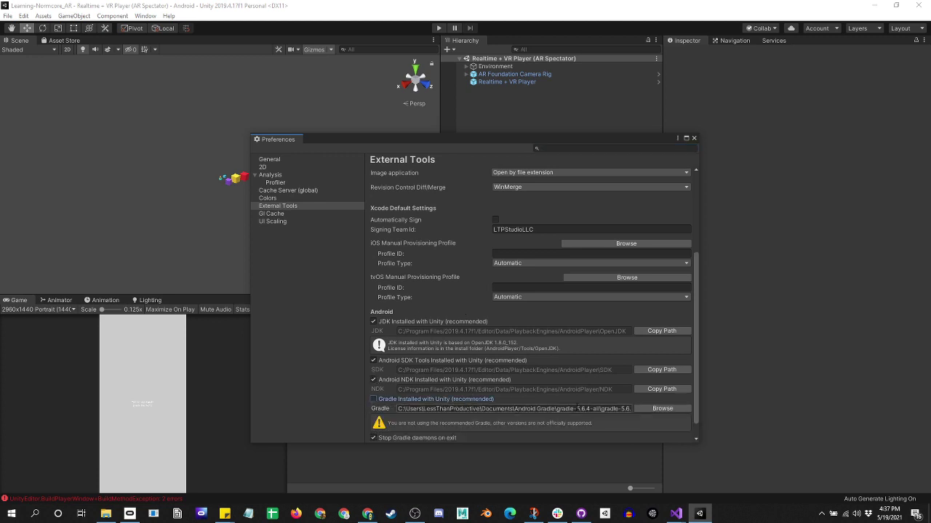
{"action": "left_click_drag", "start_coordinate": [398, 408], "coordinate": [627, 410]}
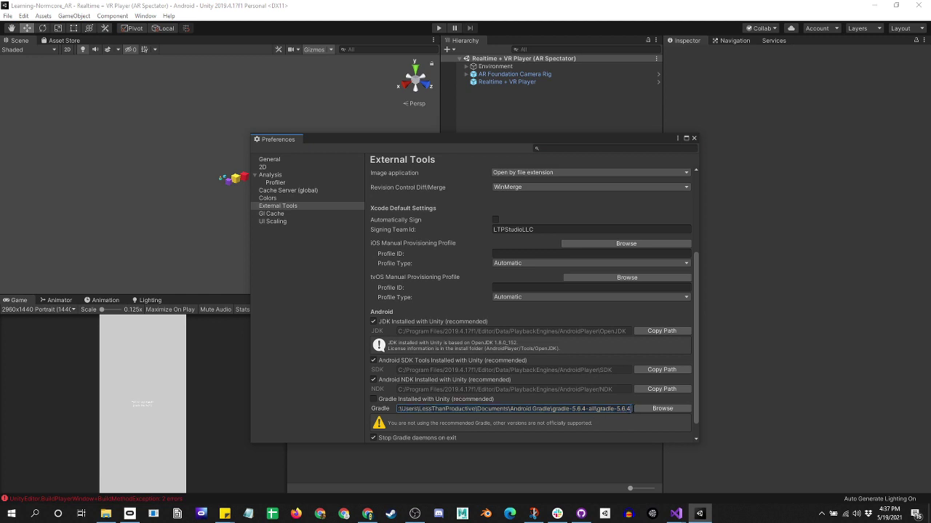
{"action": "scroll", "coordinate": [458, 258], "scroll_direction": "down", "scroll_amount": 2}
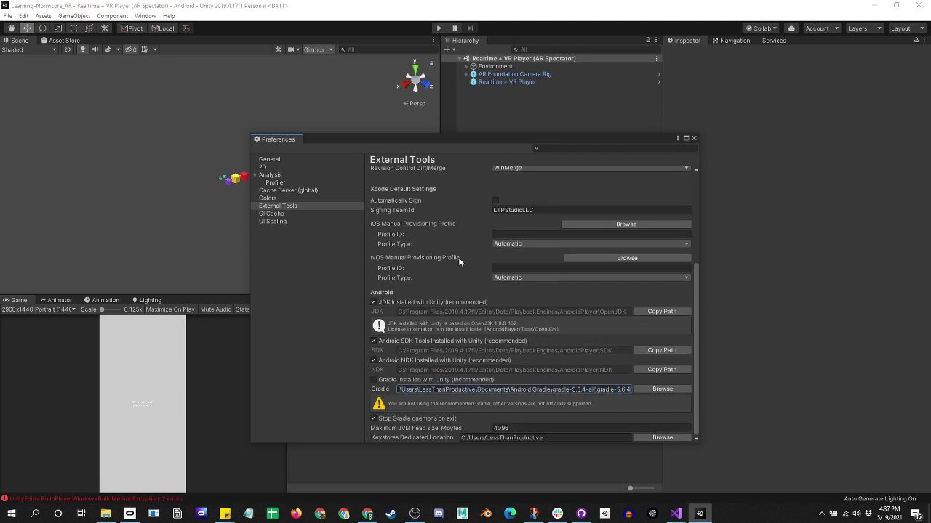
- Close Preferences and open the Android Player Settings from Build Settings
{"action": "left_click", "coordinate": [693, 138]}
{"action": "key", "text": "ctrl+shift+b"}
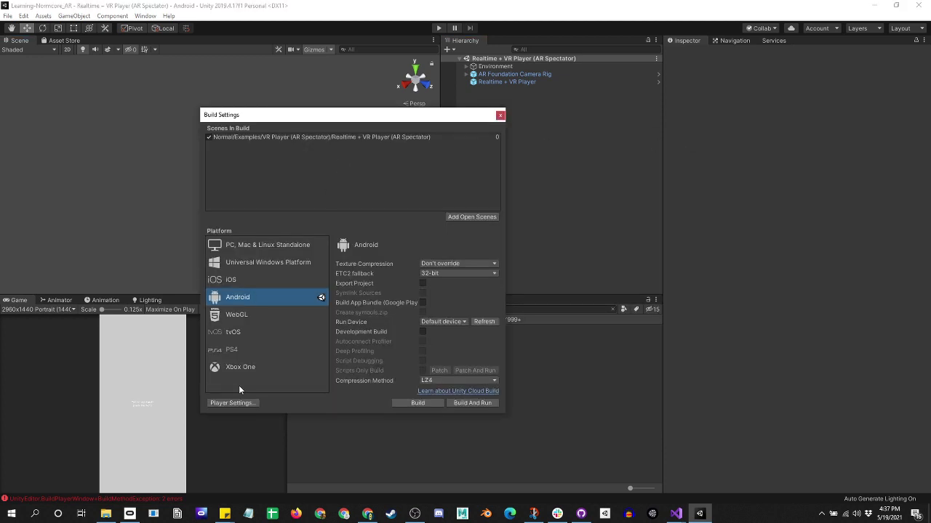
{"action": "left_click", "coordinate": [231, 403]}
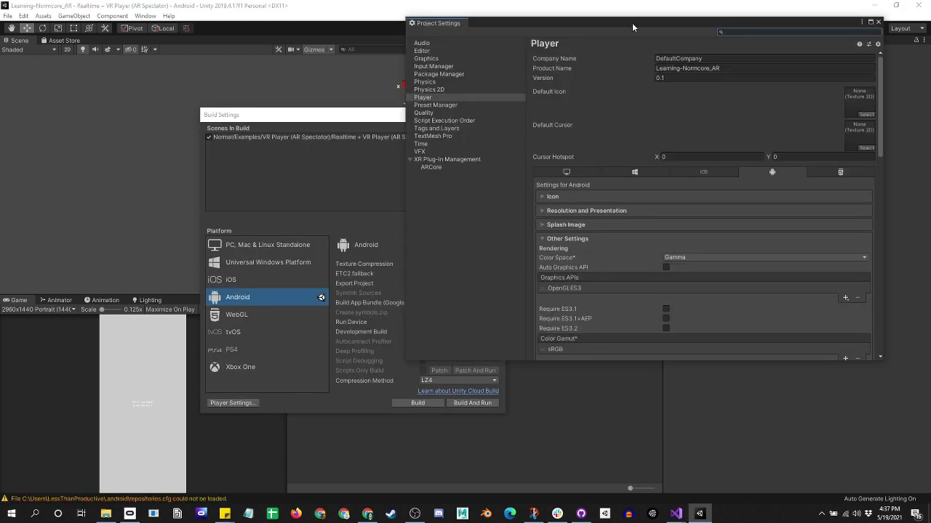
{"action": "left_click_drag", "start_coordinate": [632, 23], "coordinate": [453, 66]}
{"action": "scroll", "coordinate": [398, 300], "scroll_direction": "down", "scroll_amount": 20}
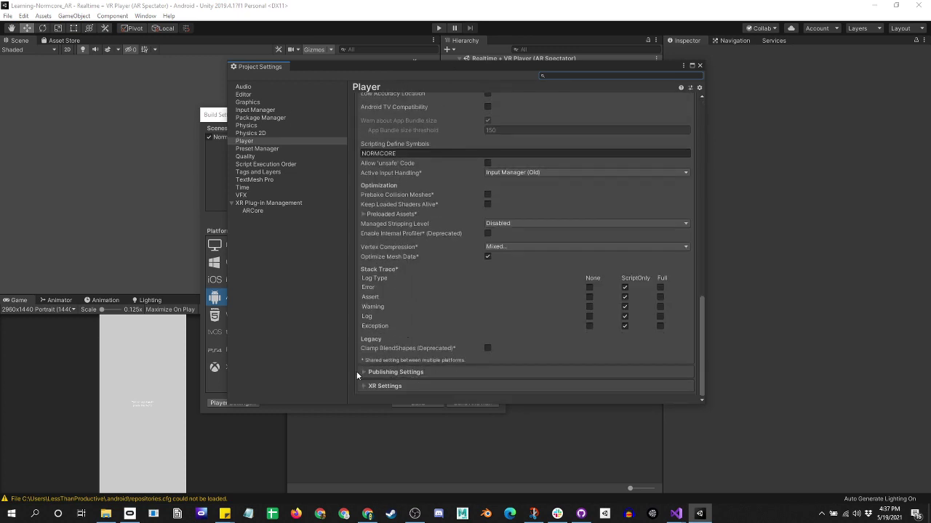
- Enable Custom Main and Custom Launcher Gradle Templates in Publishing Settings, then close both windows
{"action": "left_click", "coordinate": [363, 372]}
{"action": "scroll", "coordinate": [416, 303], "scroll_direction": "down", "scroll_amount": 5}
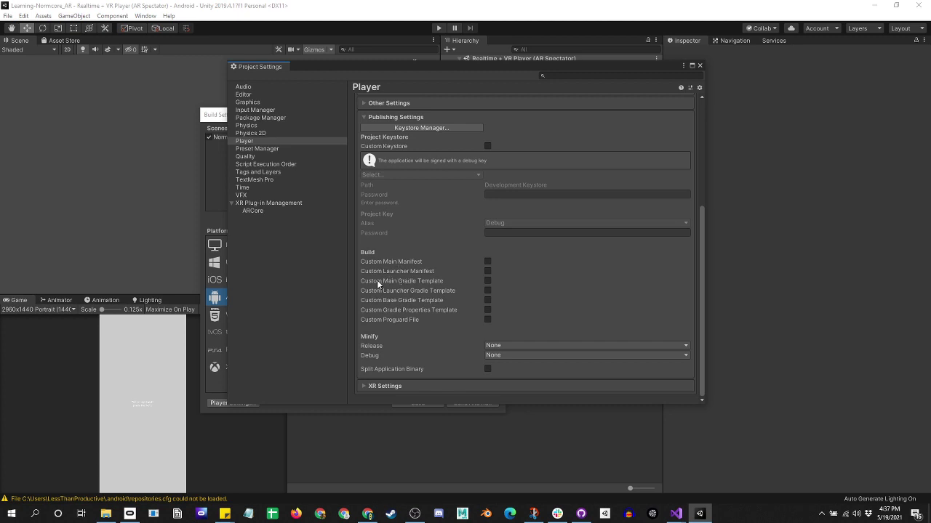
{"action": "left_click", "coordinate": [487, 281]}
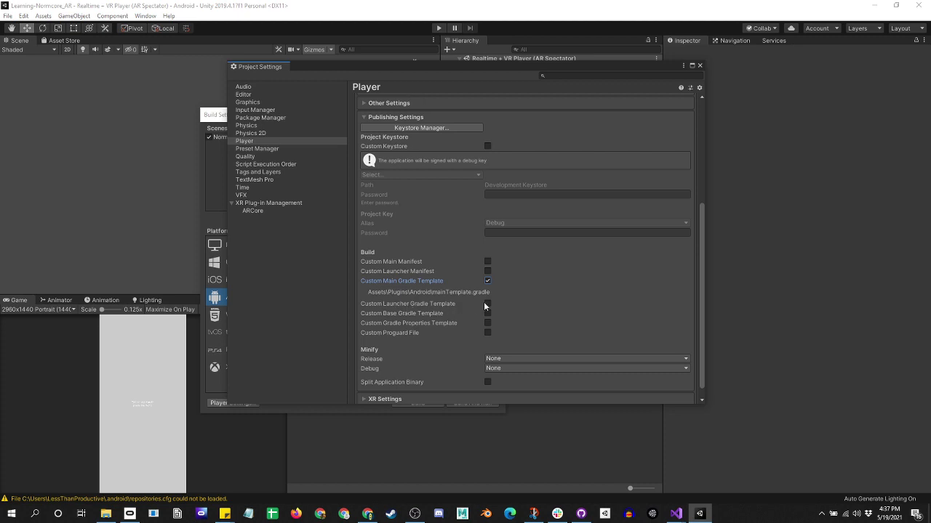
{"action": "left_click", "coordinate": [487, 304]}
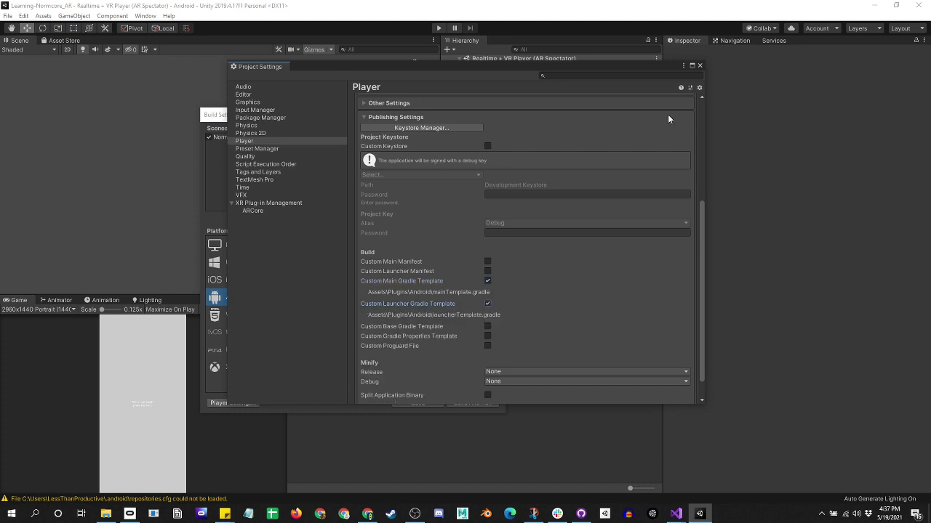
{"action": "left_click", "coordinate": [699, 67]}
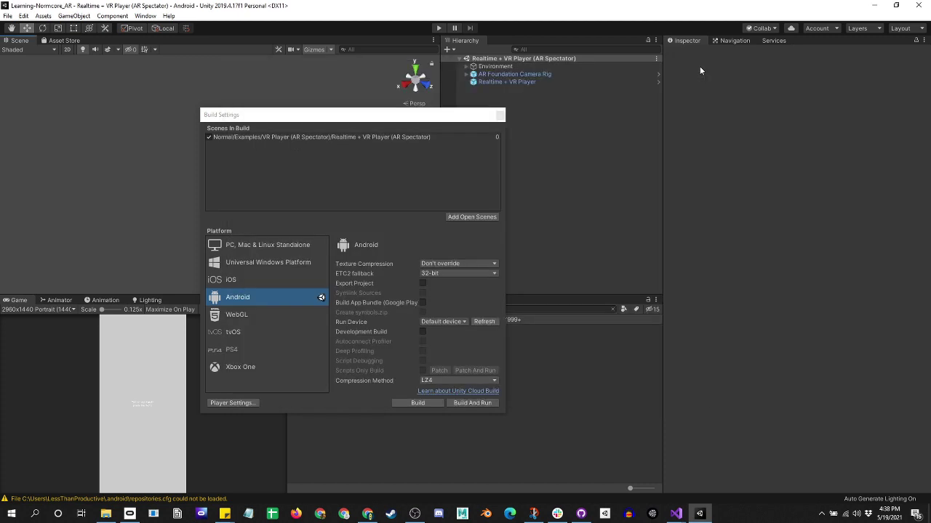
{"action": "left_click", "coordinate": [500, 115]}
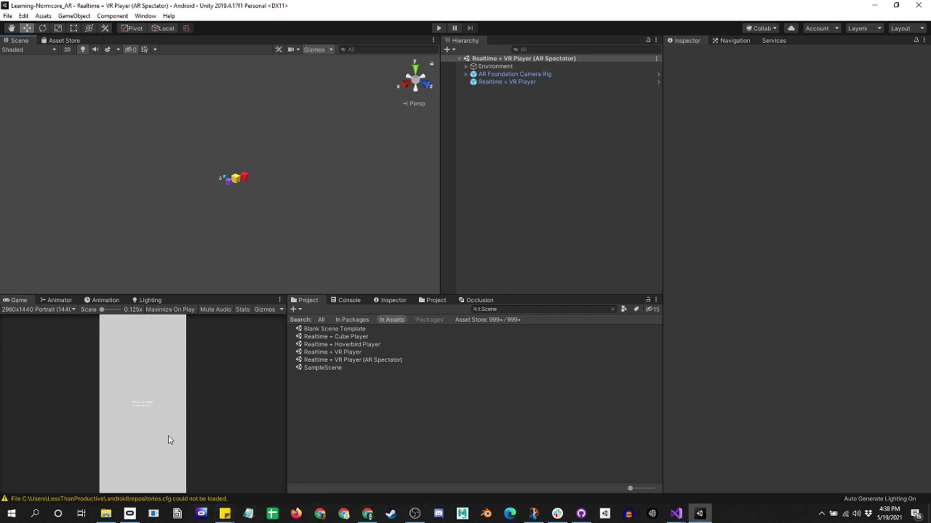
- Open the Gradle templates from Assets/Plugins/Android in Notepad side by side
{"action": "left_click", "coordinate": [105, 514]}
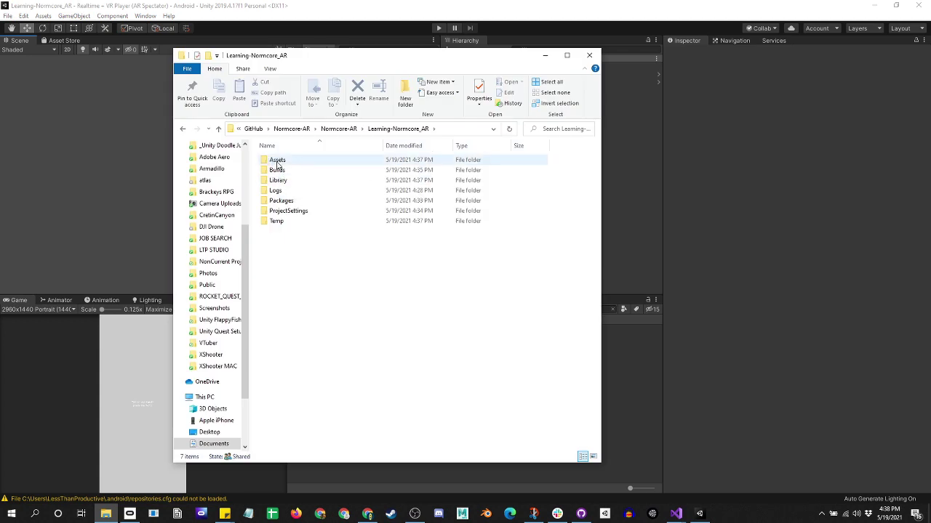
{"action": "left_click", "coordinate": [279, 161]}
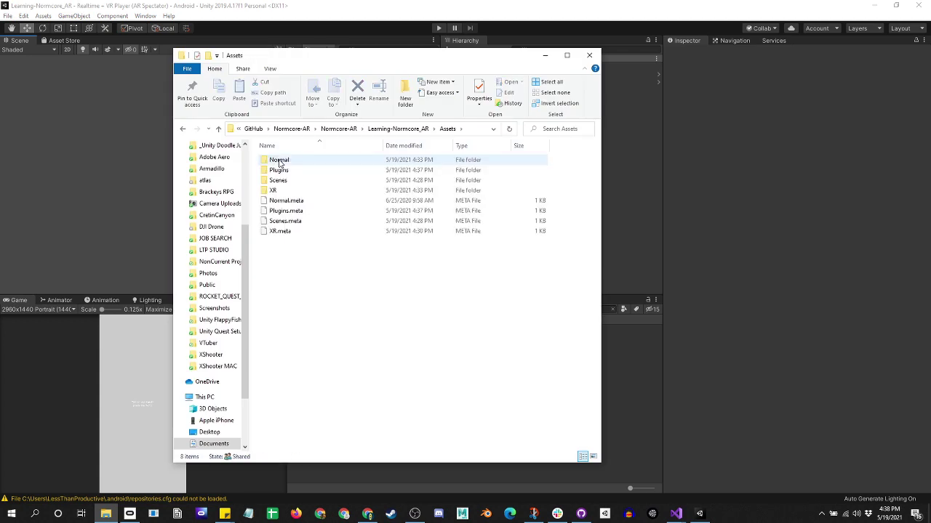
{"action": "double_click", "coordinate": [280, 171]}
{"action": "double_click", "coordinate": [285, 160]}
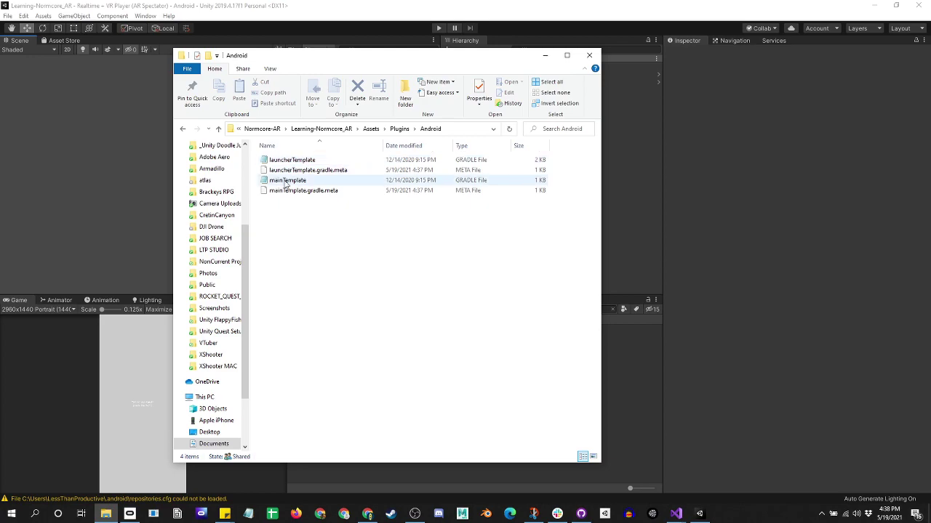
{"action": "double_click", "coordinate": [285, 182]}
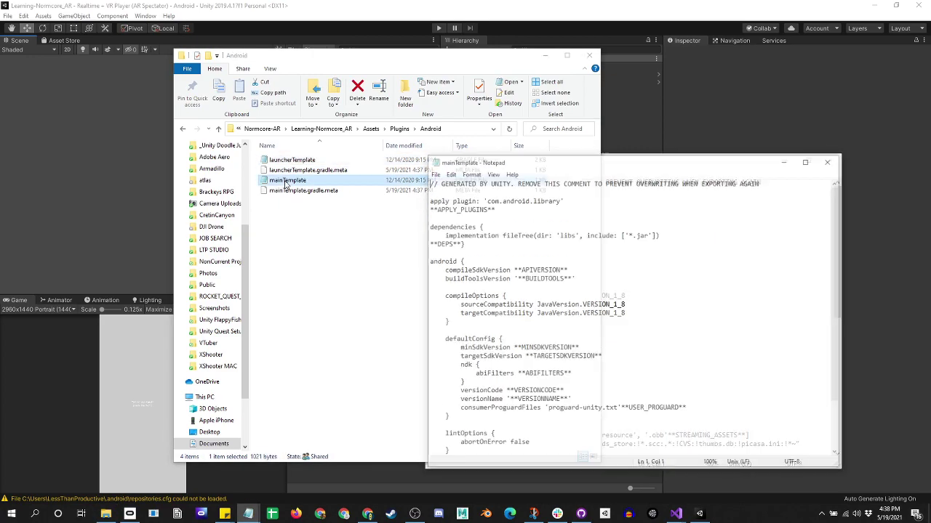
{"action": "mouse_move", "coordinate": [640, 166]}
{"action": "left_mouse_down"}
{"action": "mouse_move", "coordinate": [235, 166]}
{"action": "mouse_move", "coordinate": [630, 166]}
{"action": "left_mouse_up"}
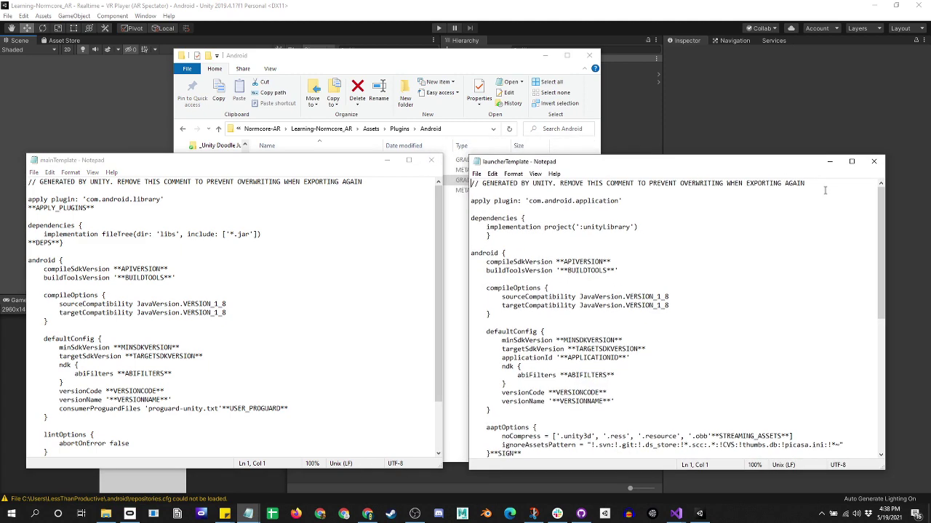
- Delete the 'GENERATED BY UNITY' comment line from launcherTemplate and mainTemplate
{"action": "left_click_drag", "start_coordinate": [825, 188], "coordinate": [460, 186]}
{"action": "key", "text": "BackSpace"}
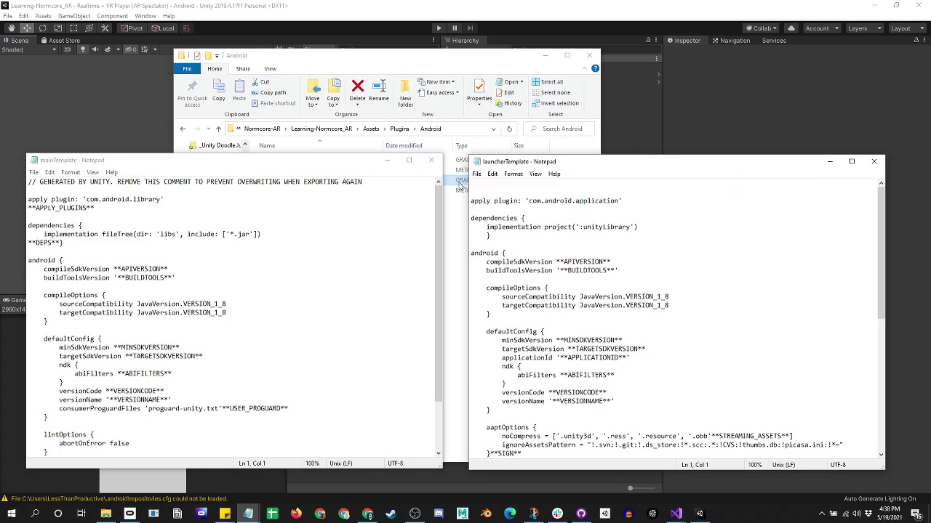
{"action": "left_click_drag", "start_coordinate": [366, 183], "coordinate": [3, 166]}
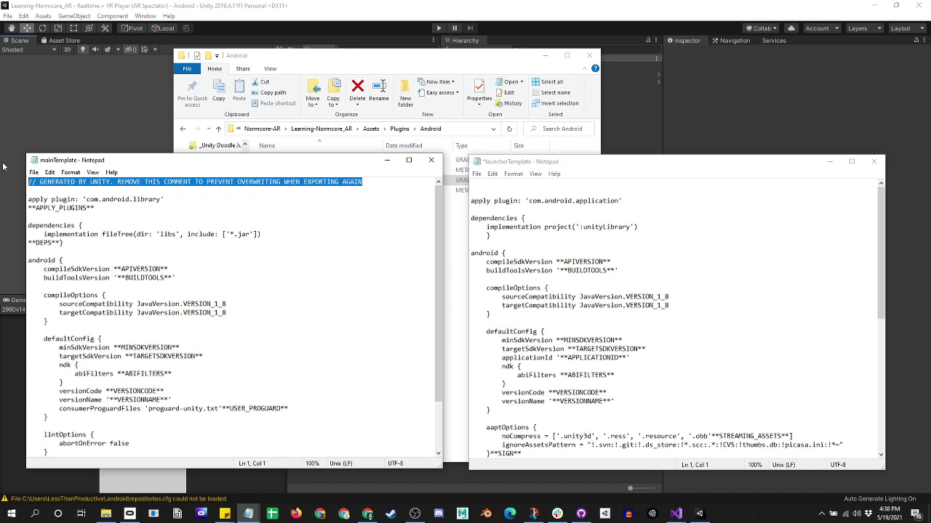
{"action": "key", "text": "BackSpace"}
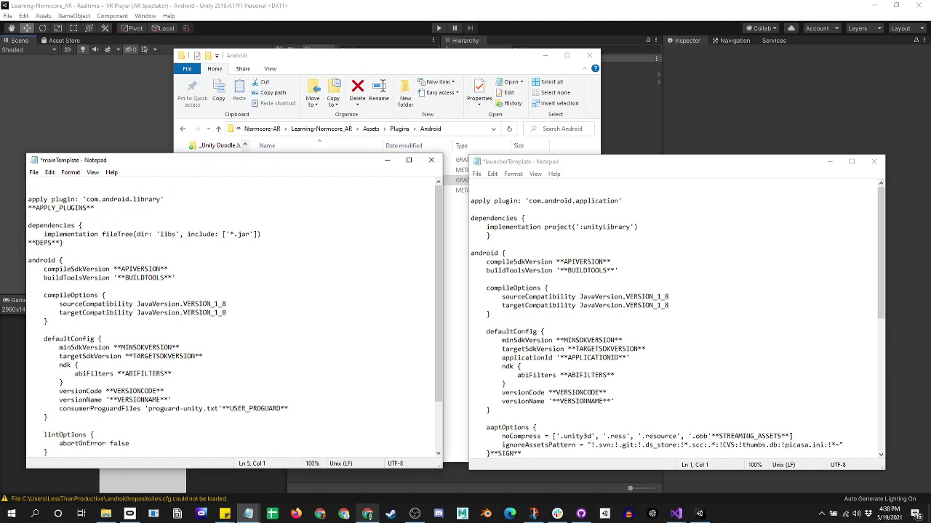
- Copy the buildscript and allprojects code block from the ARCore Android 11 guide
{"action": "left_click", "coordinate": [343, 514]}
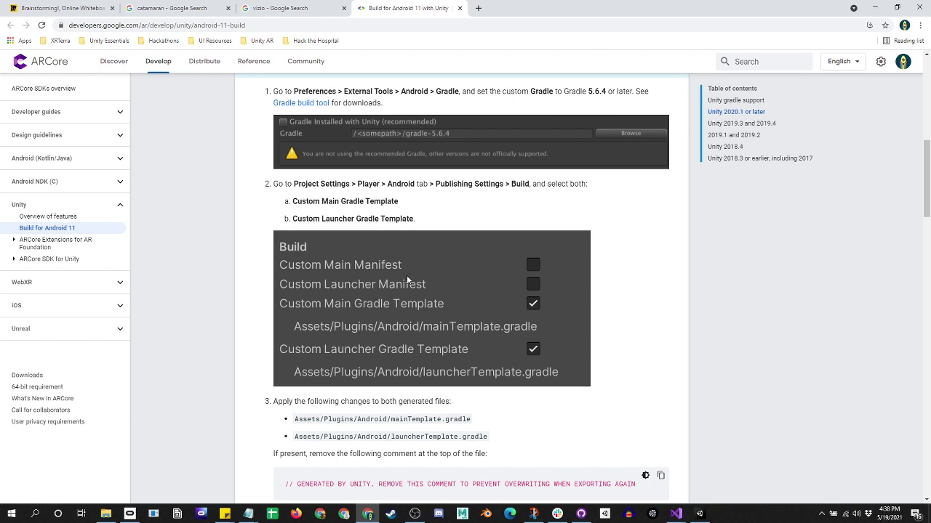
{"action": "scroll", "coordinate": [407, 277], "scroll_direction": "down", "scroll_amount": 4}
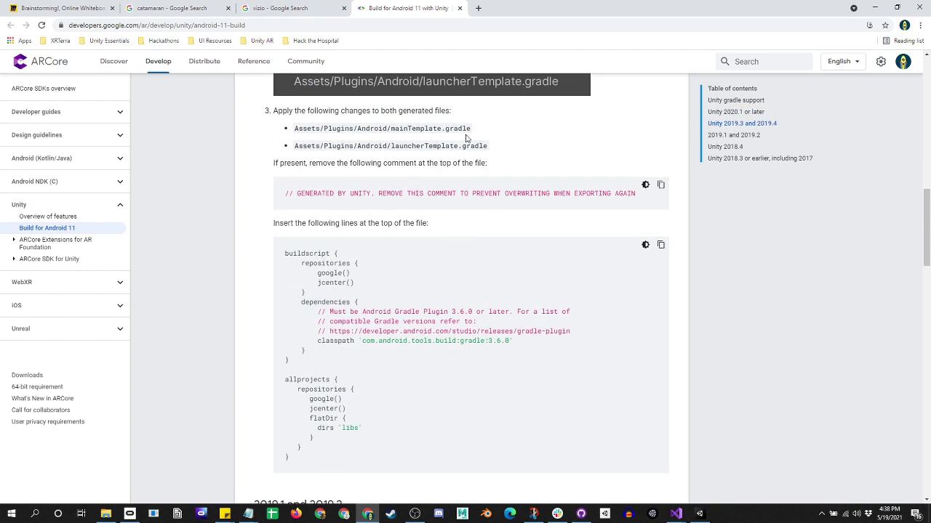
{"action": "scroll", "coordinate": [397, 254], "scroll_direction": "down", "scroll_amount": 1}
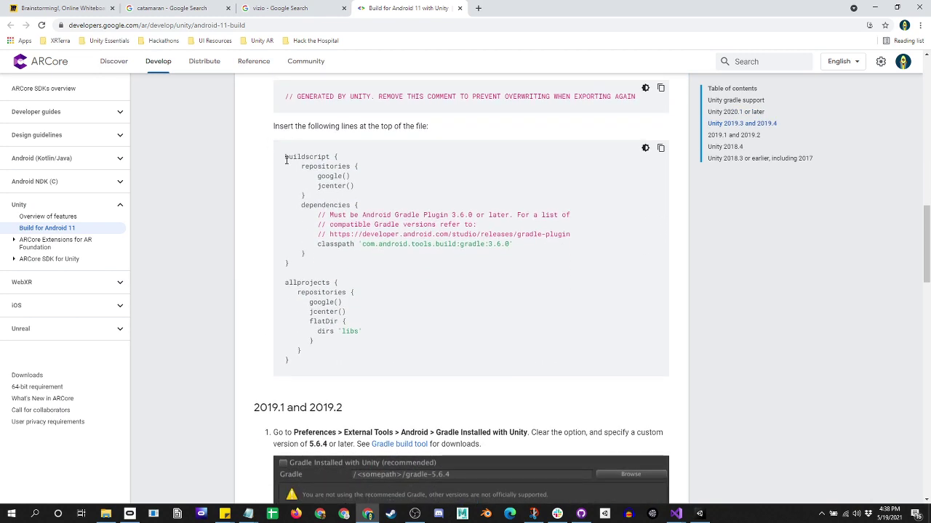
{"action": "left_click_drag", "start_coordinate": [298, 365], "coordinate": [260, 154]}
{"action": "key", "text": "ctrl+c"}
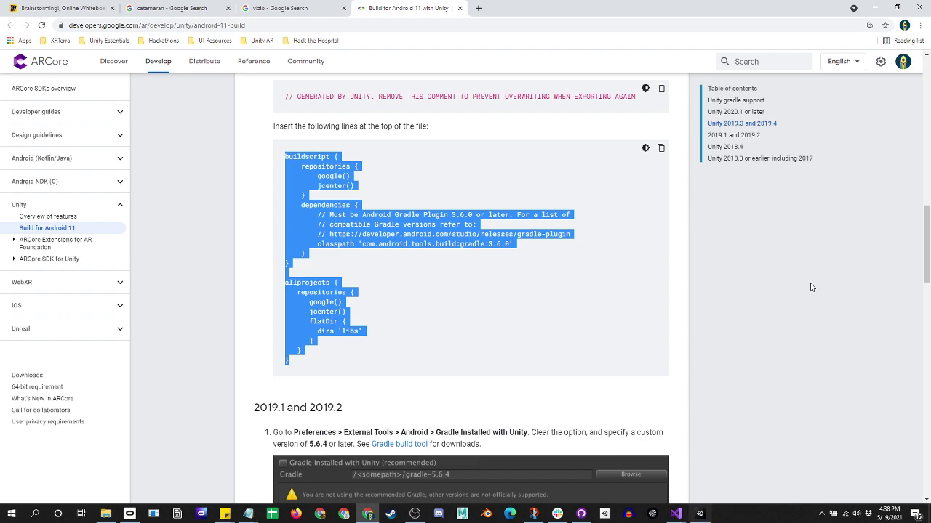
{"action": "left_click", "coordinate": [875, 8]}
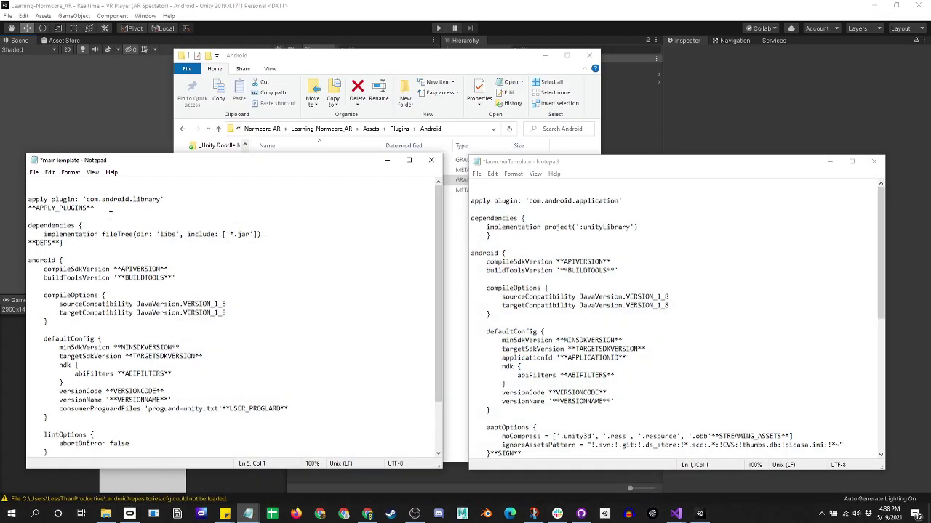
- Paste the buildscript block above dependencies in mainTemplate
{"action": "left_click", "coordinate": [57, 214]}
{"action": "key", "text": "Return"}
{"action": "key", "text": "Return"}
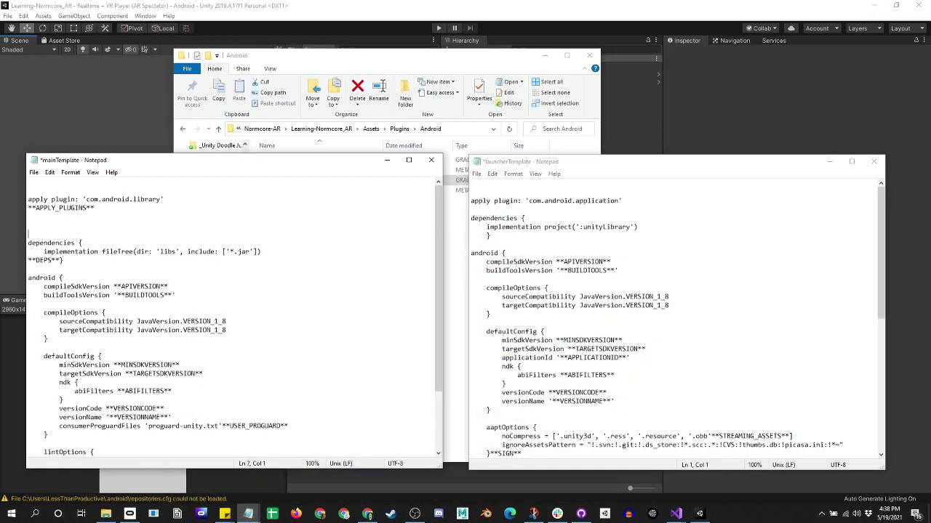
{"action": "key", "text": "ctrl+v"}
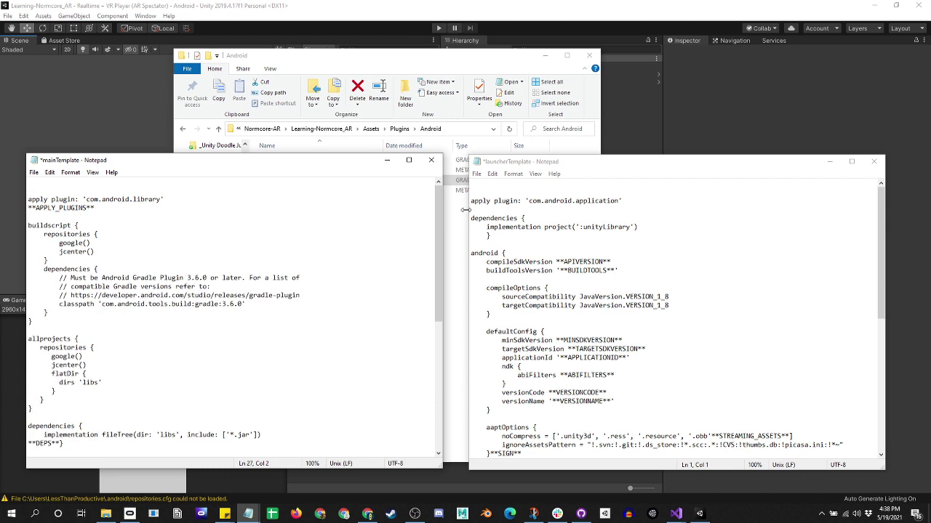
- Paste the same block above dependencies in launcherTemplate and save both templates
{"action": "left_click", "coordinate": [520, 210]}
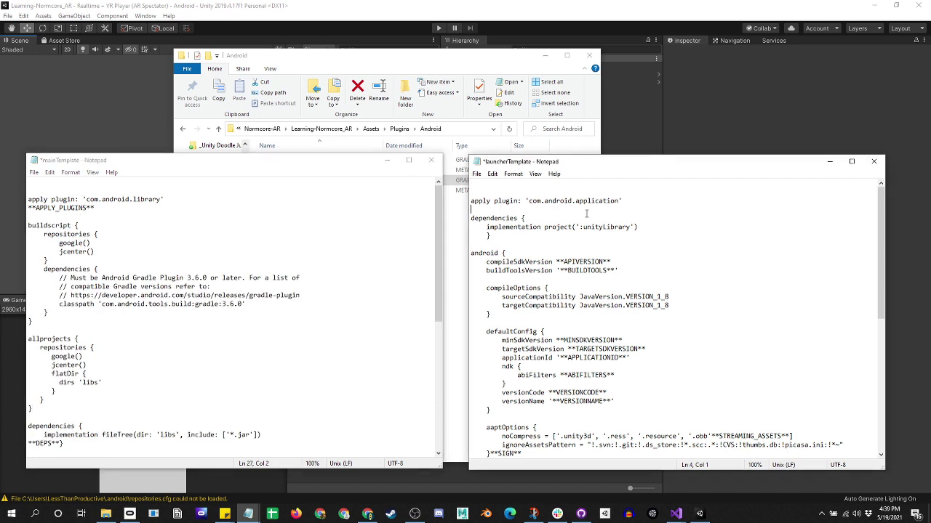
{"action": "key", "text": "Return"}
{"action": "key", "text": "Return"}
{"action": "key", "text": "ctrl+v"}
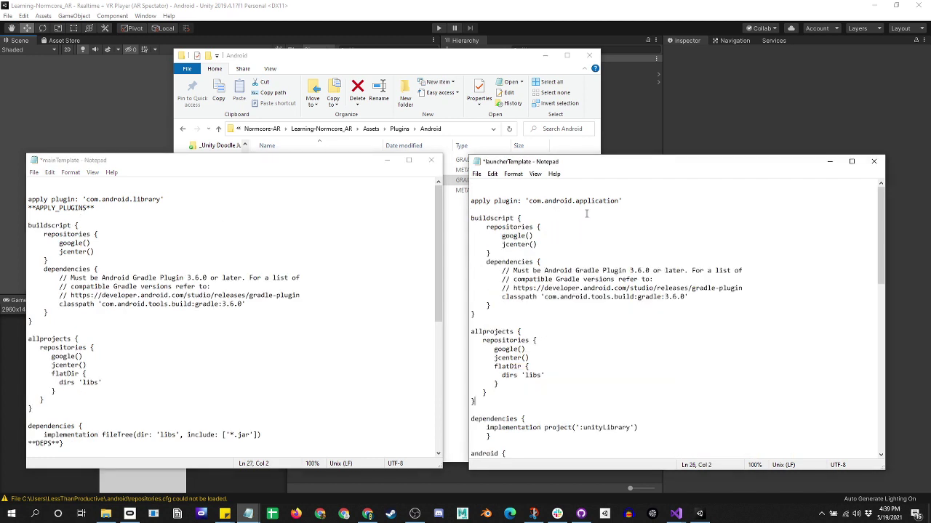
{"action": "key", "text": "ctrl+s"}
{"action": "left_click", "coordinate": [234, 200]}
{"action": "key", "text": "ctrl+s"}
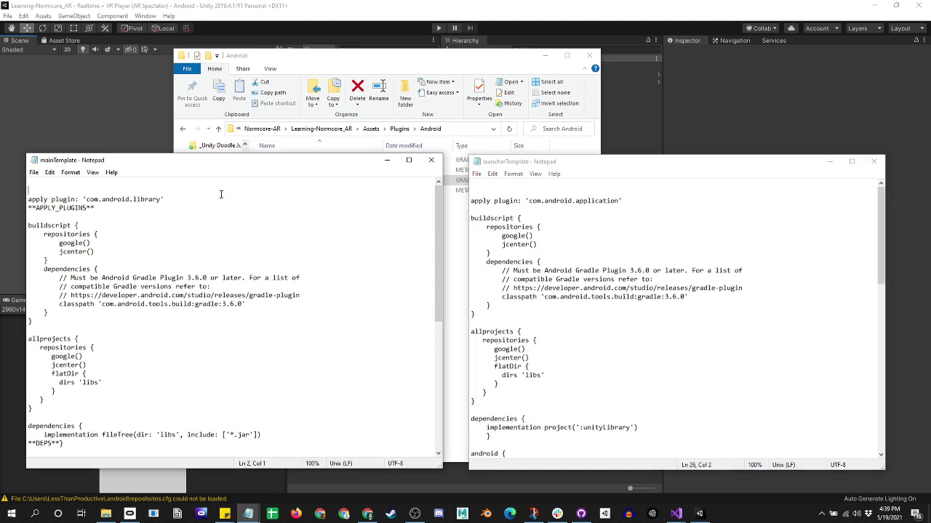
{"action": "left_click", "coordinate": [484, 69]}
- Build and run the Android app, saving the apk as 'Realtime AR Spectator'
{"action": "left_click", "coordinate": [589, 19]}
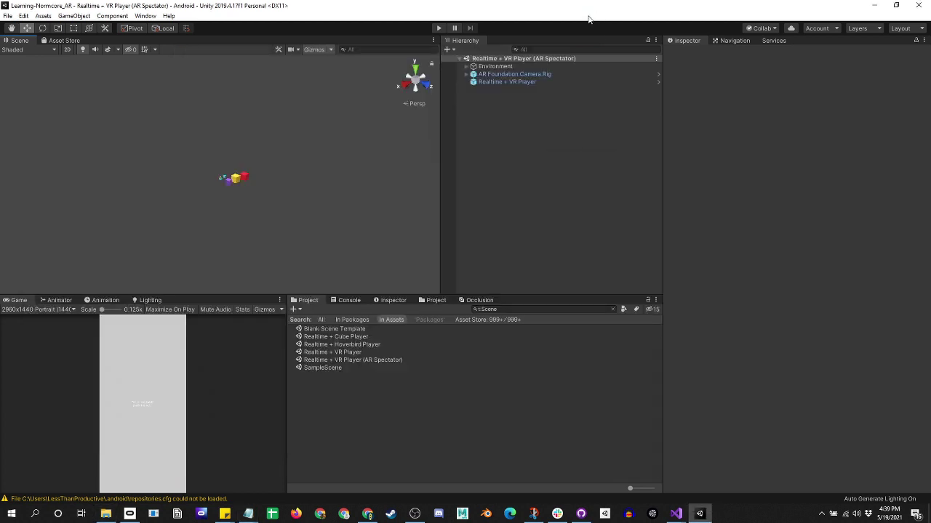
{"action": "left_click", "coordinate": [519, 184]}
{"action": "key", "text": "ctrl+shift+b"}
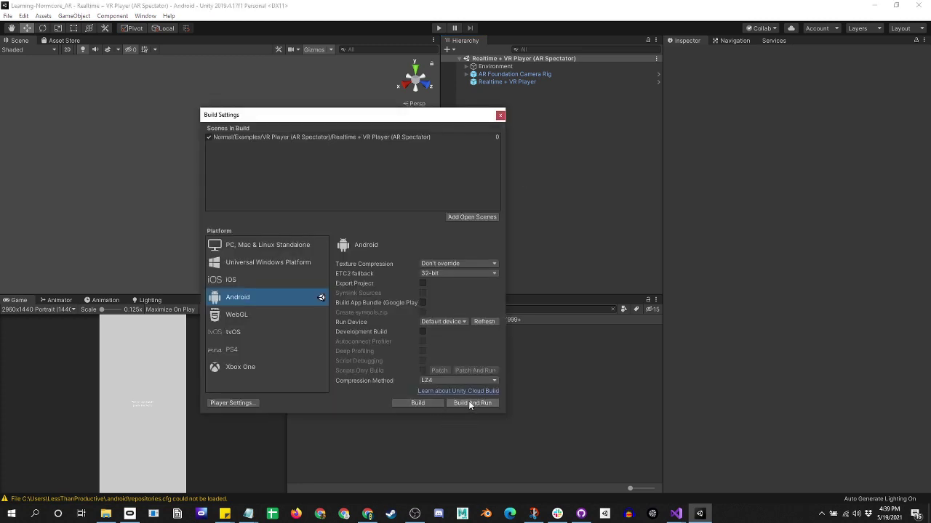
{"action": "left_click", "coordinate": [469, 403]}
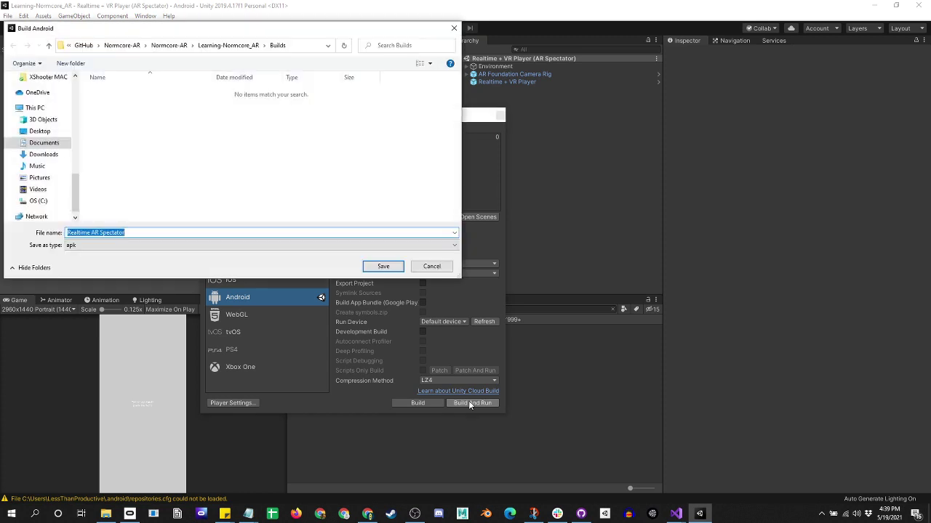
{"action": "left_click", "coordinate": [382, 267]}
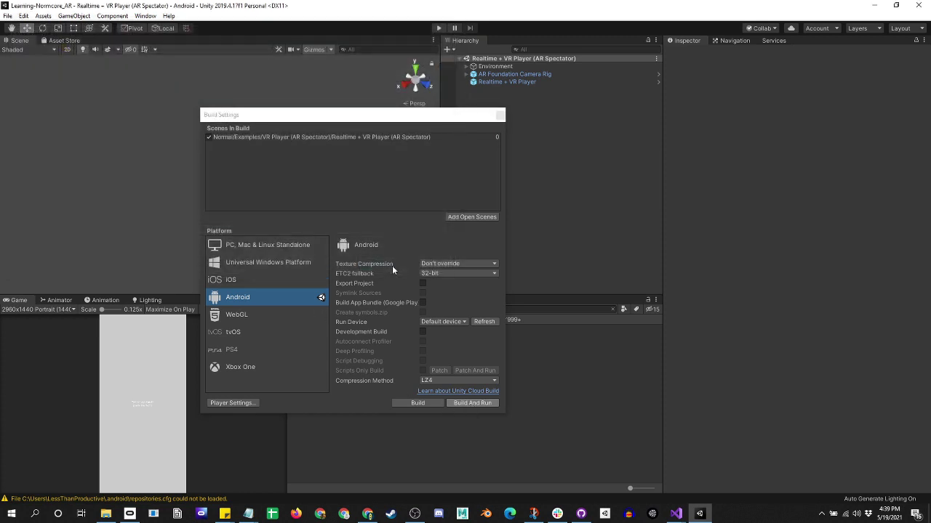